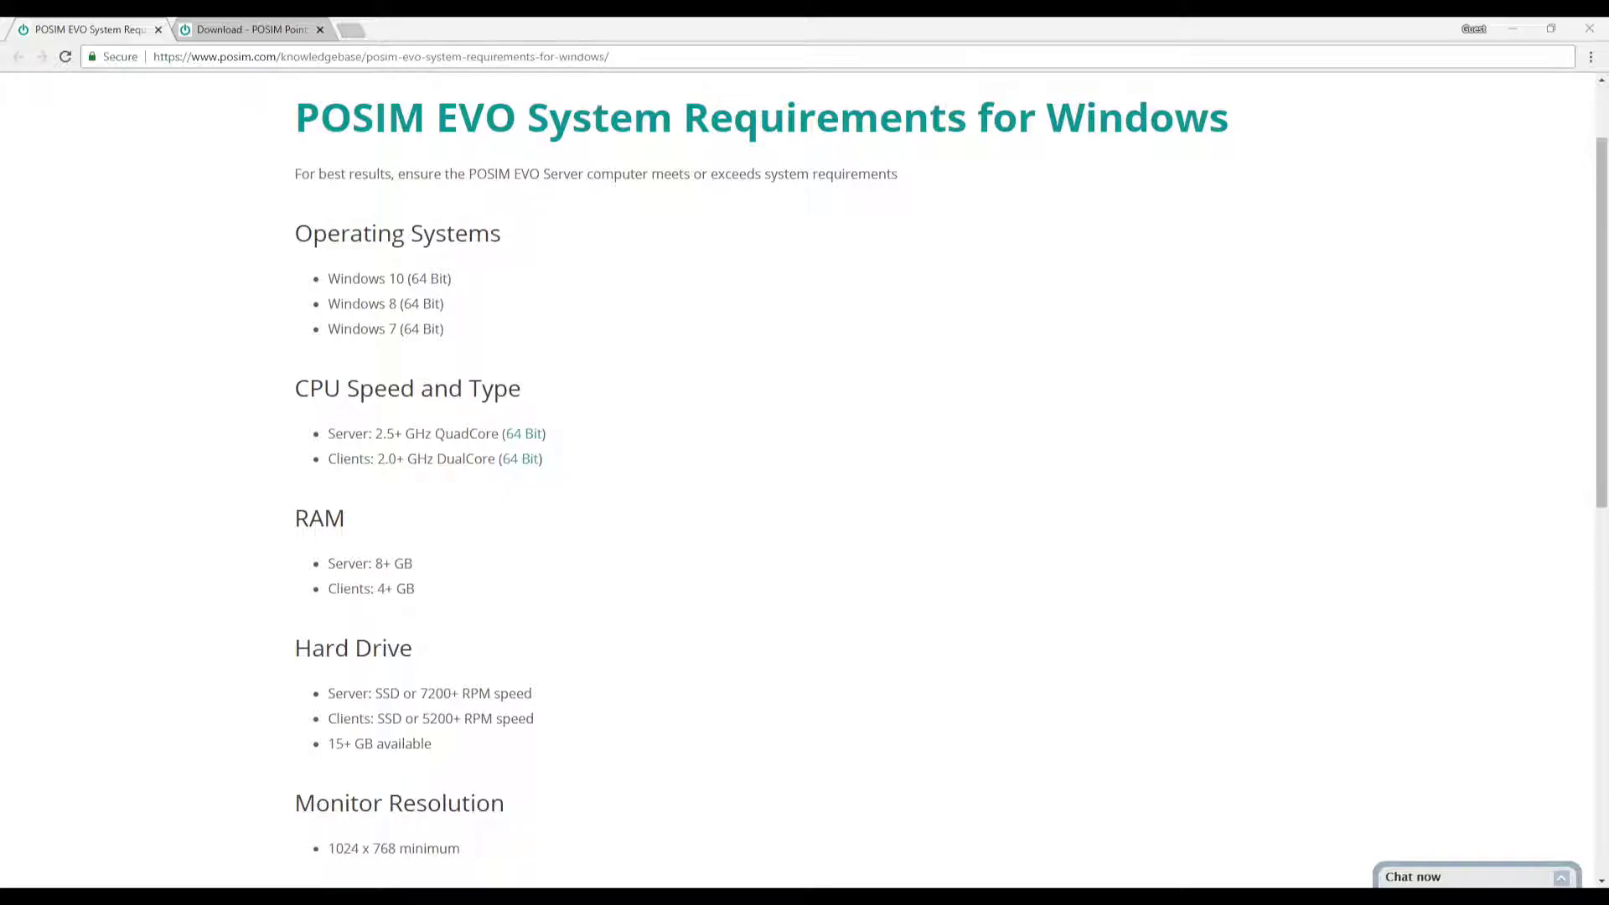
Step: Switch Chrome to the 'Download - POSIM' tab showing the POSIM EVO 15 download form
left_click(251, 29)
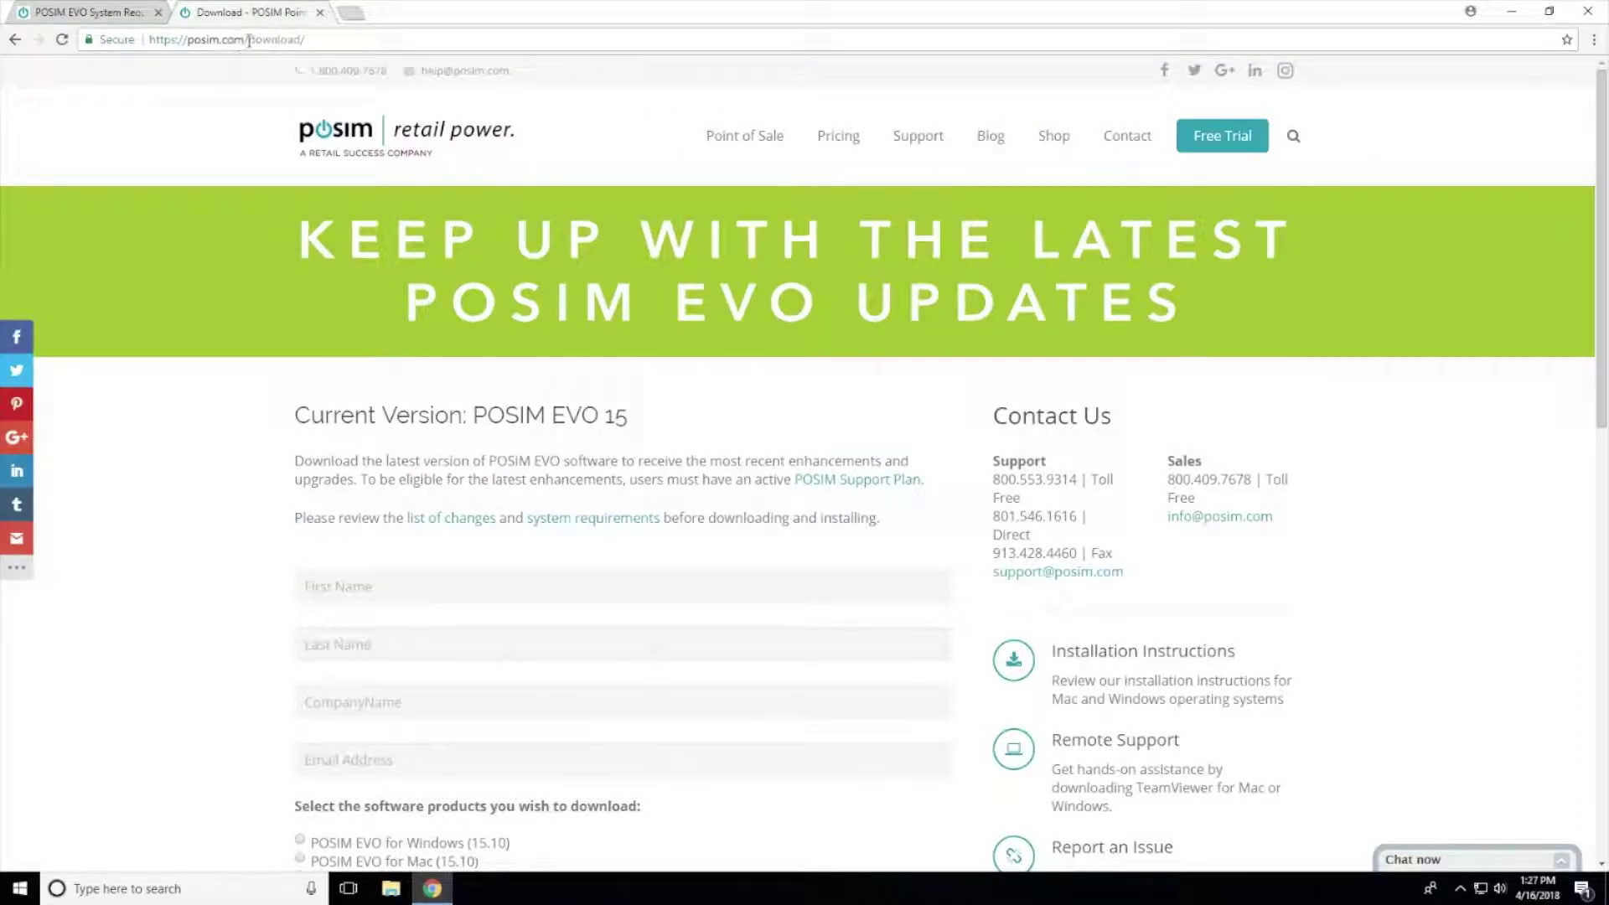
Step: Fill in the requester's first and last name, company POSIM, and contact e-mail
left_click_drag(248, 56, 303, 56)
left_click(375, 591)
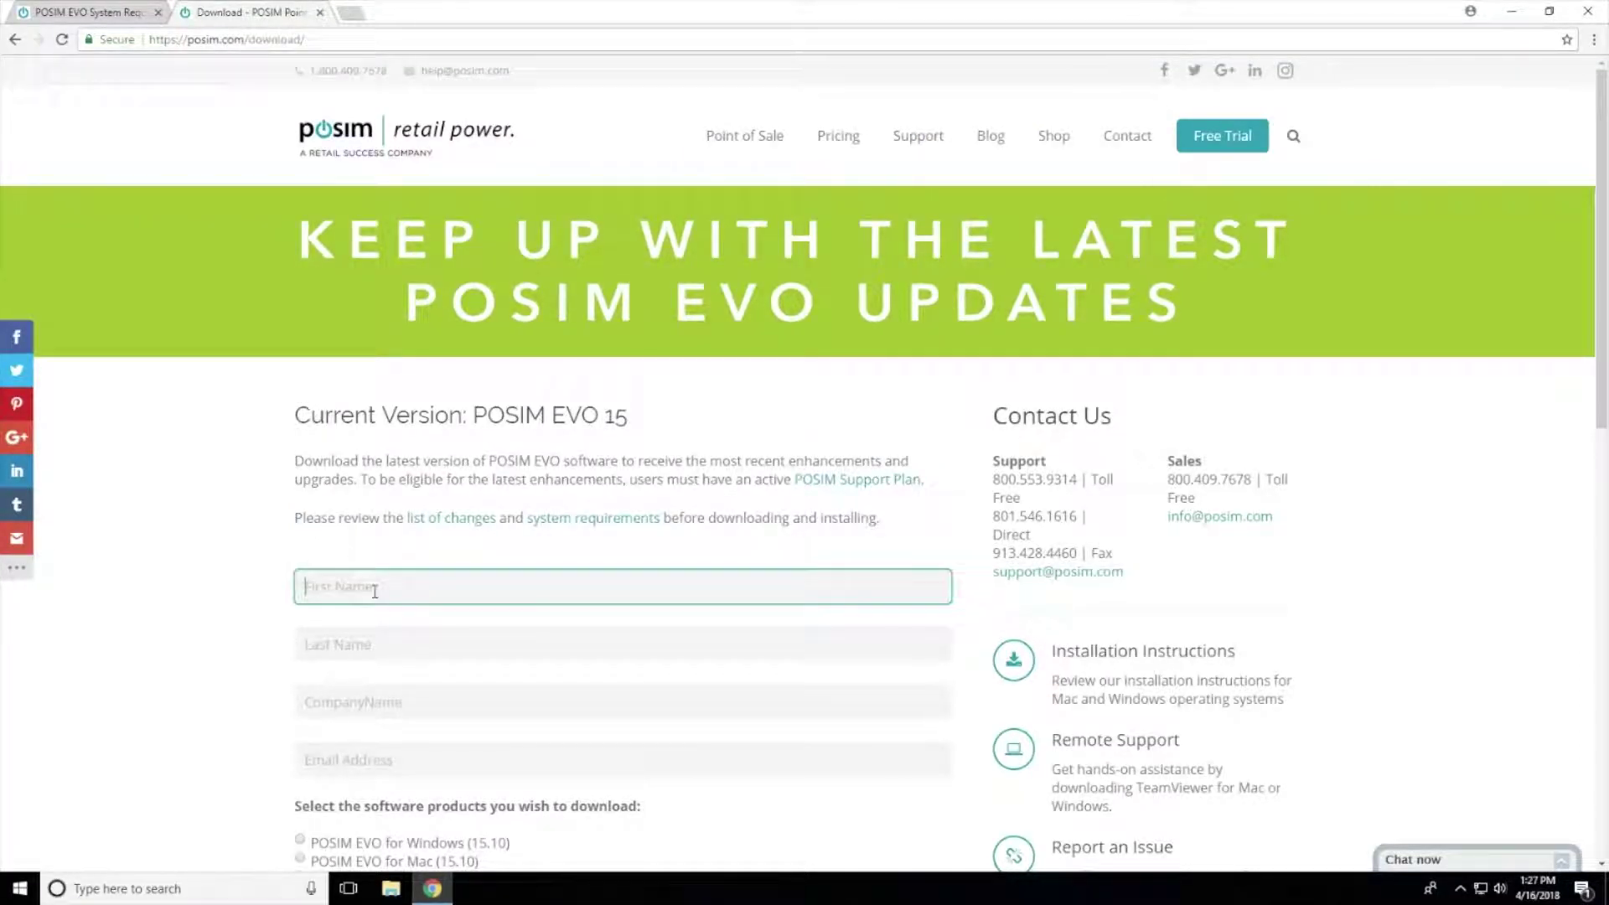
key("Tab")
key("Tab")
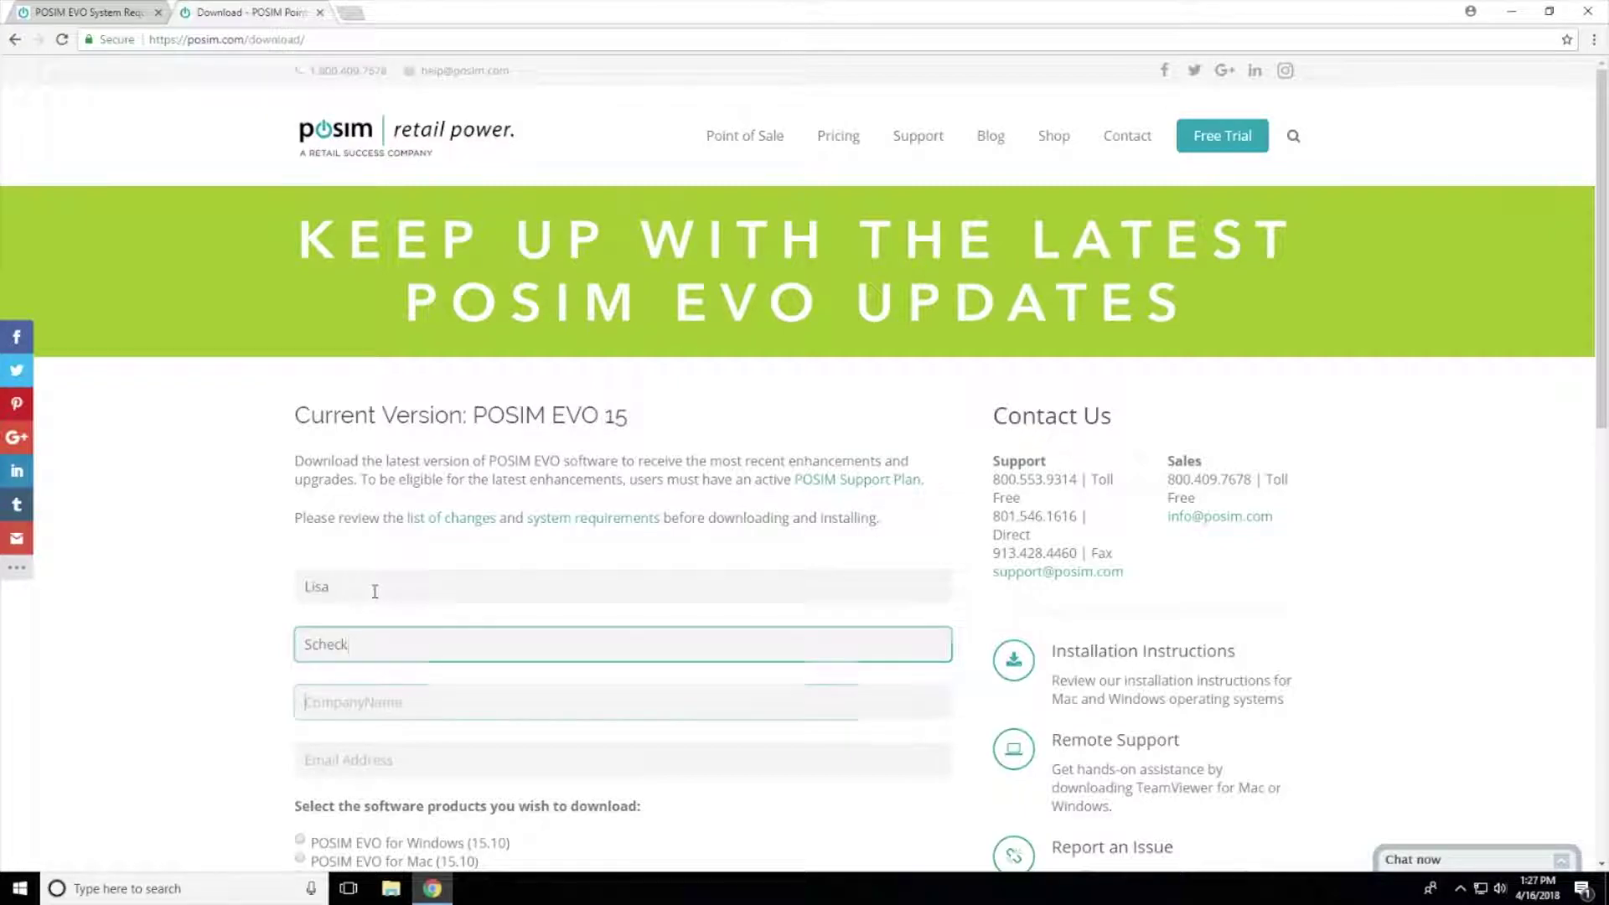
type("POSIM")
key("Tab")
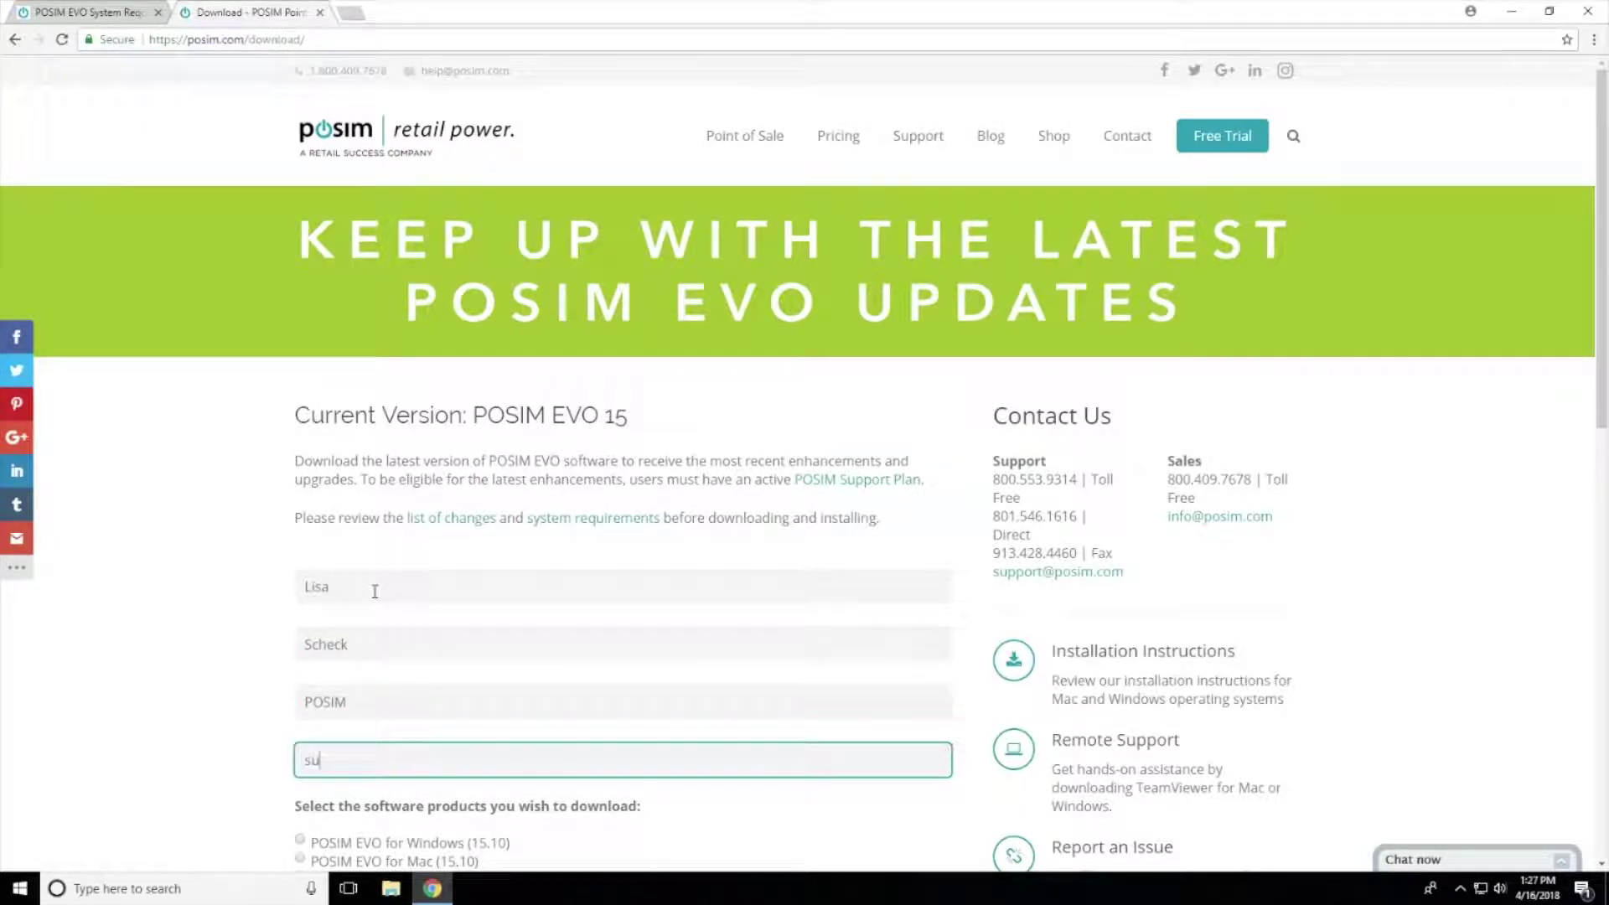
Step: Choose POSIM EVO for Windows, pass the reCAPTCHA, tick the acknowledgement, and submit
left_click(300, 842)
scroll(259, 701, "down", 7)
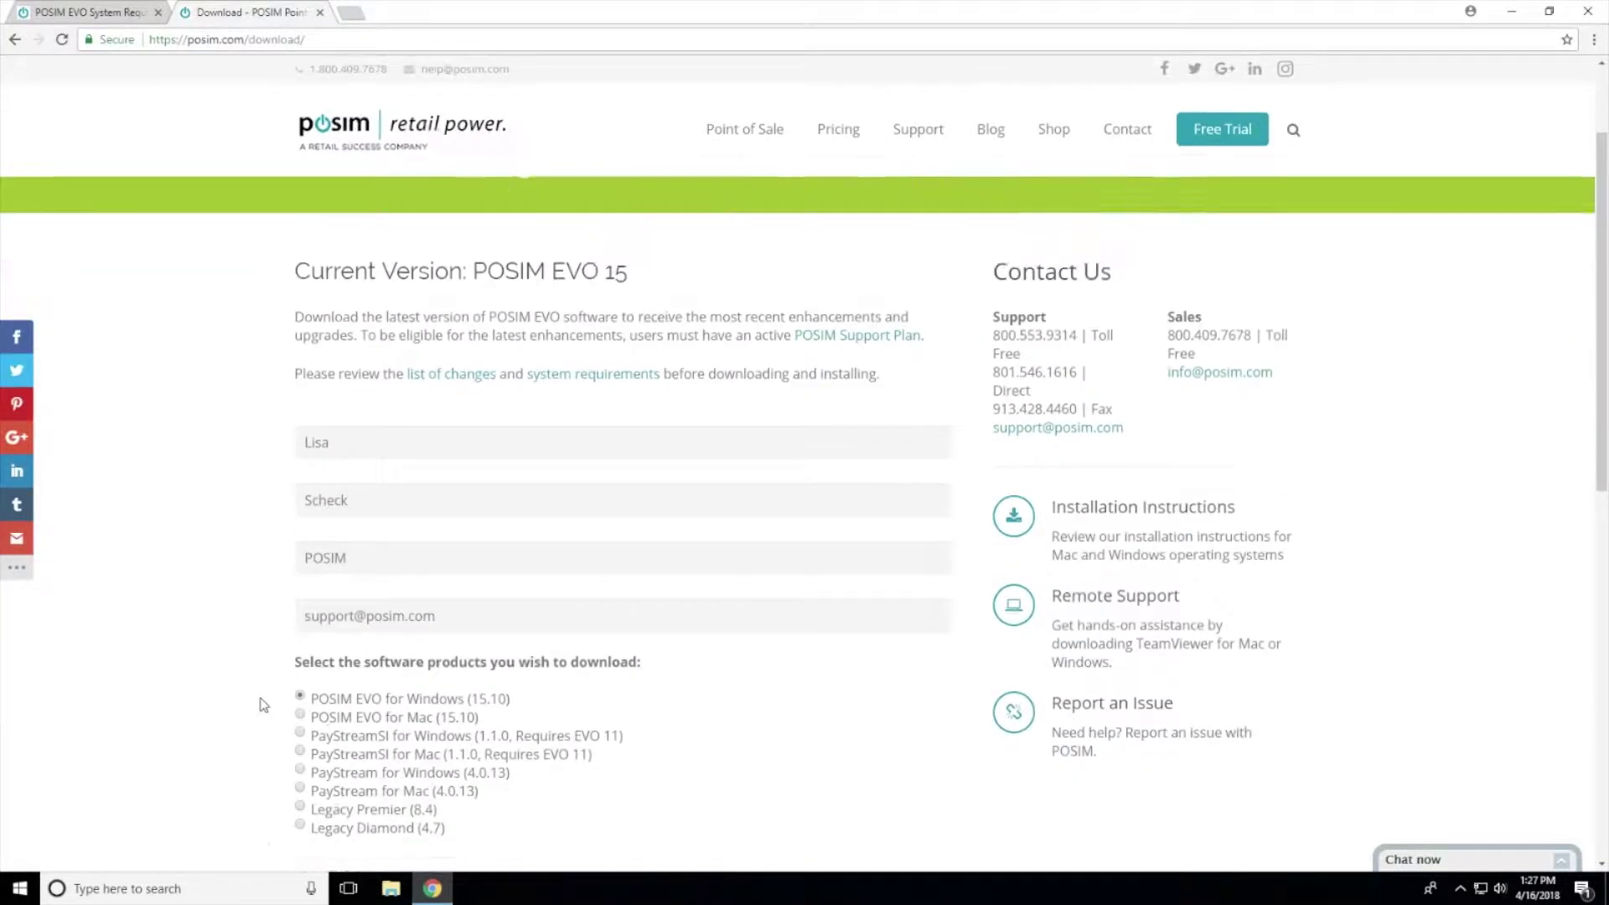
left_click(319, 449)
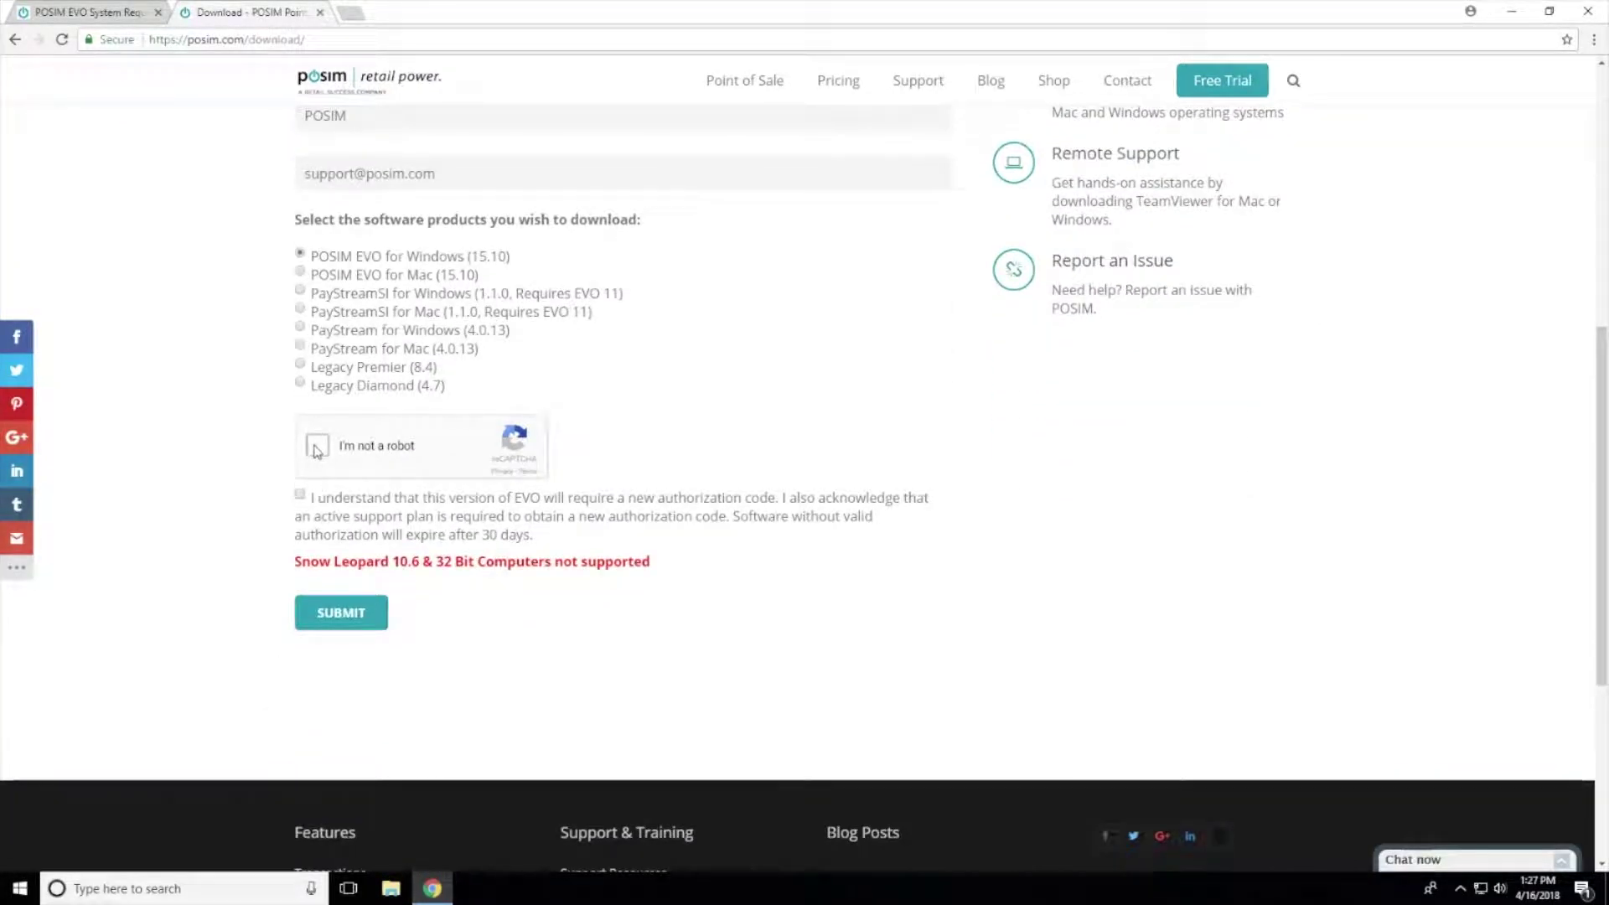
left_click(301, 497)
left_click(301, 497)
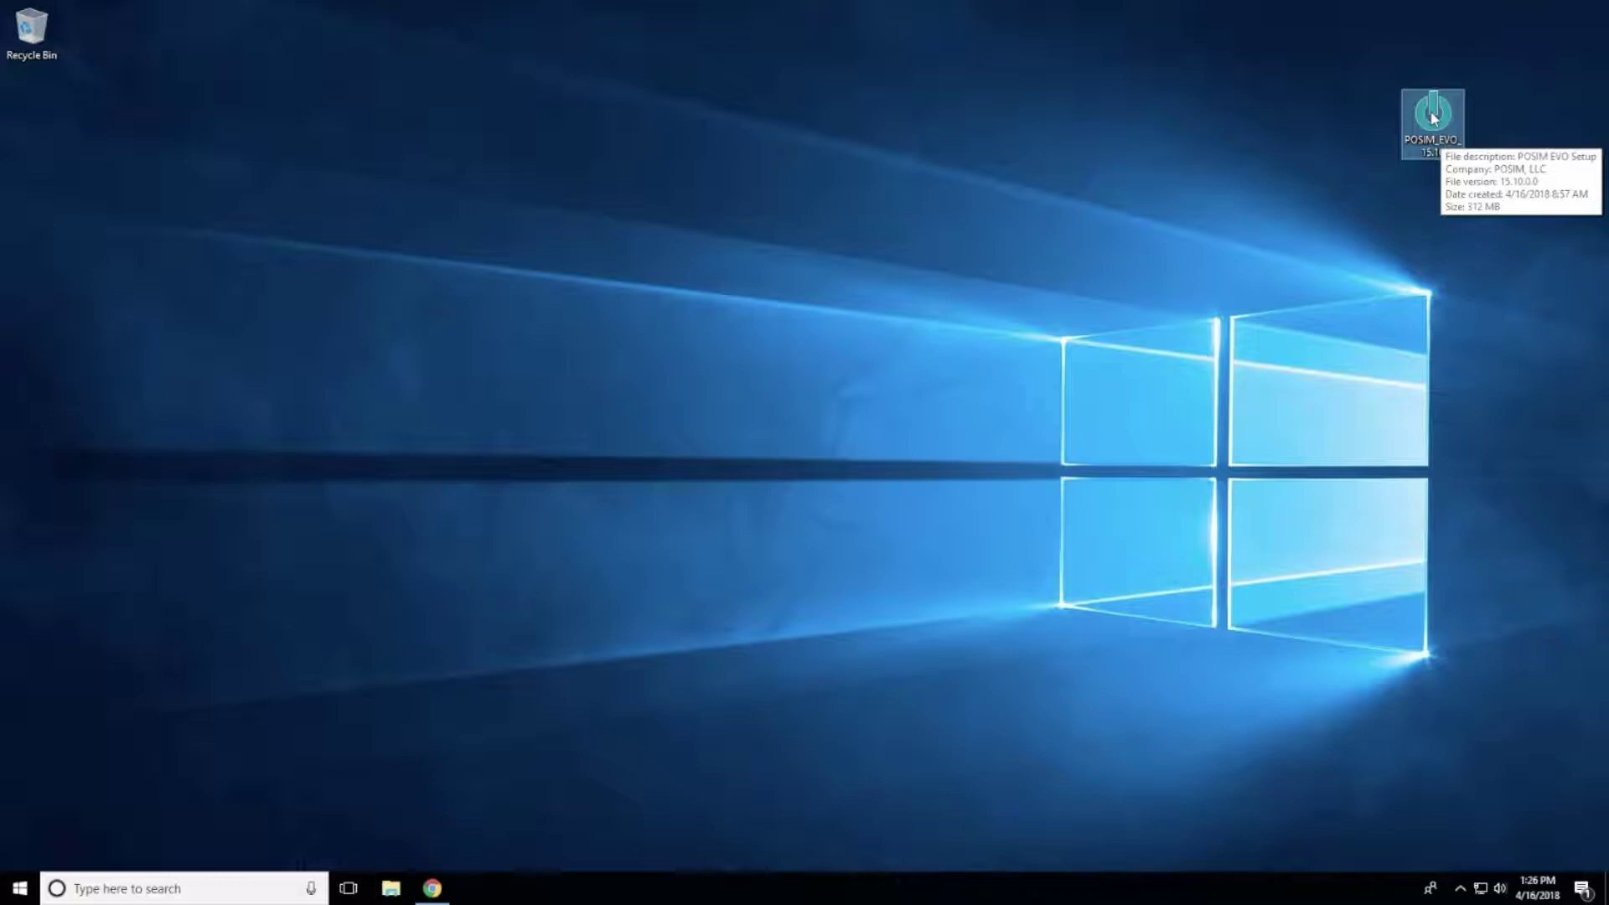
Step: Run POSIM_EVO_15.10.exe from the desktop and approve the security and UAC prompts
double_click(1434, 118)
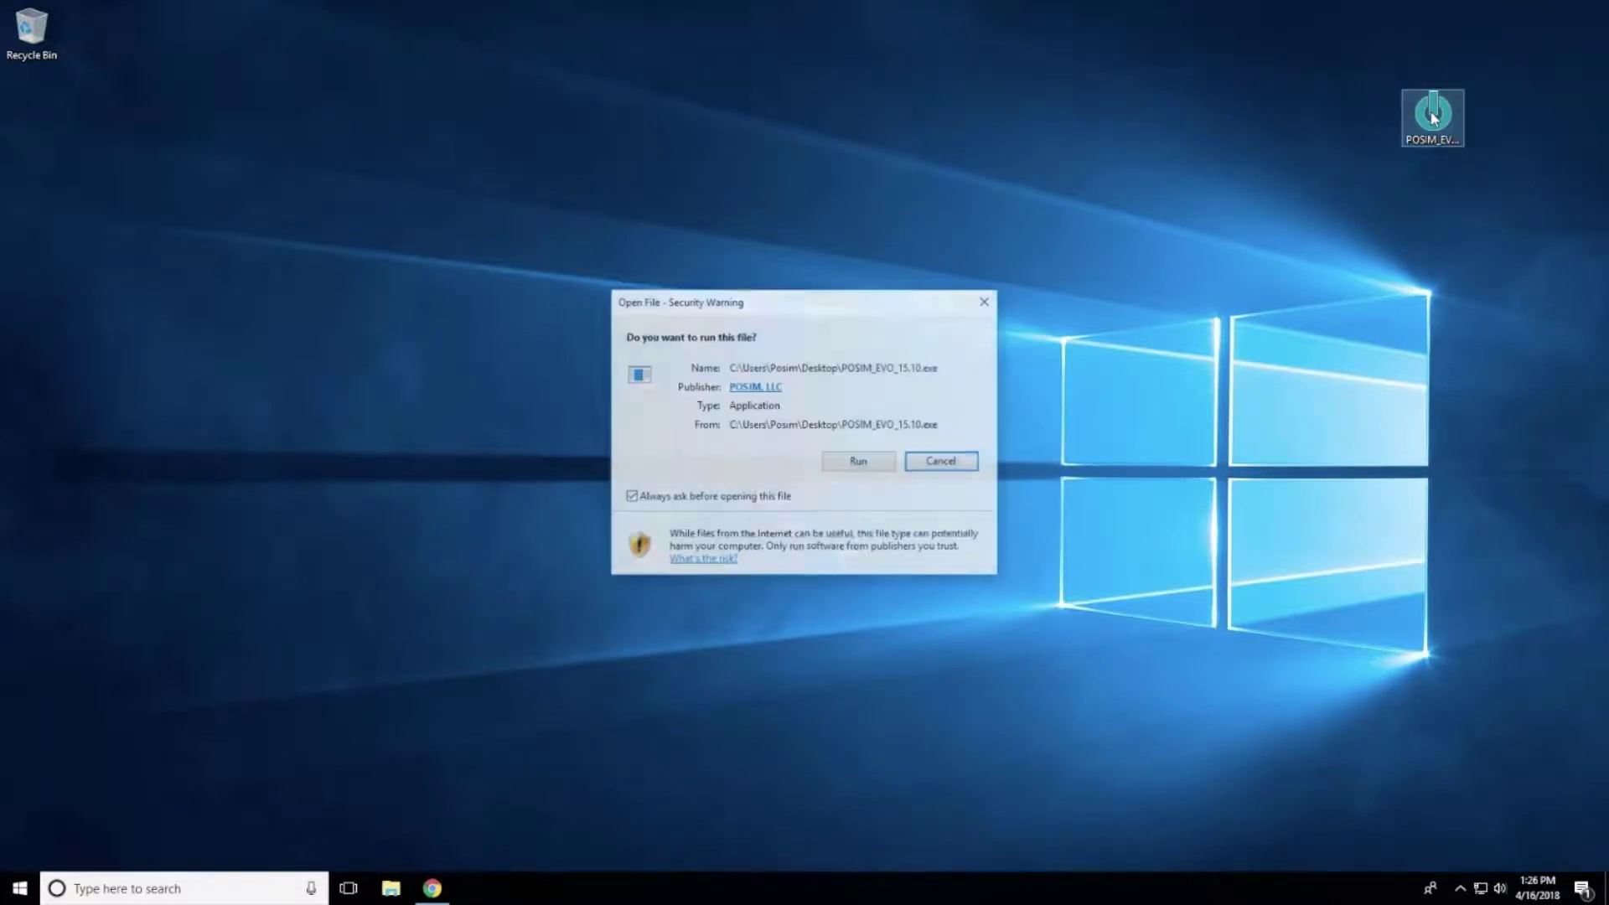
left_click(860, 461)
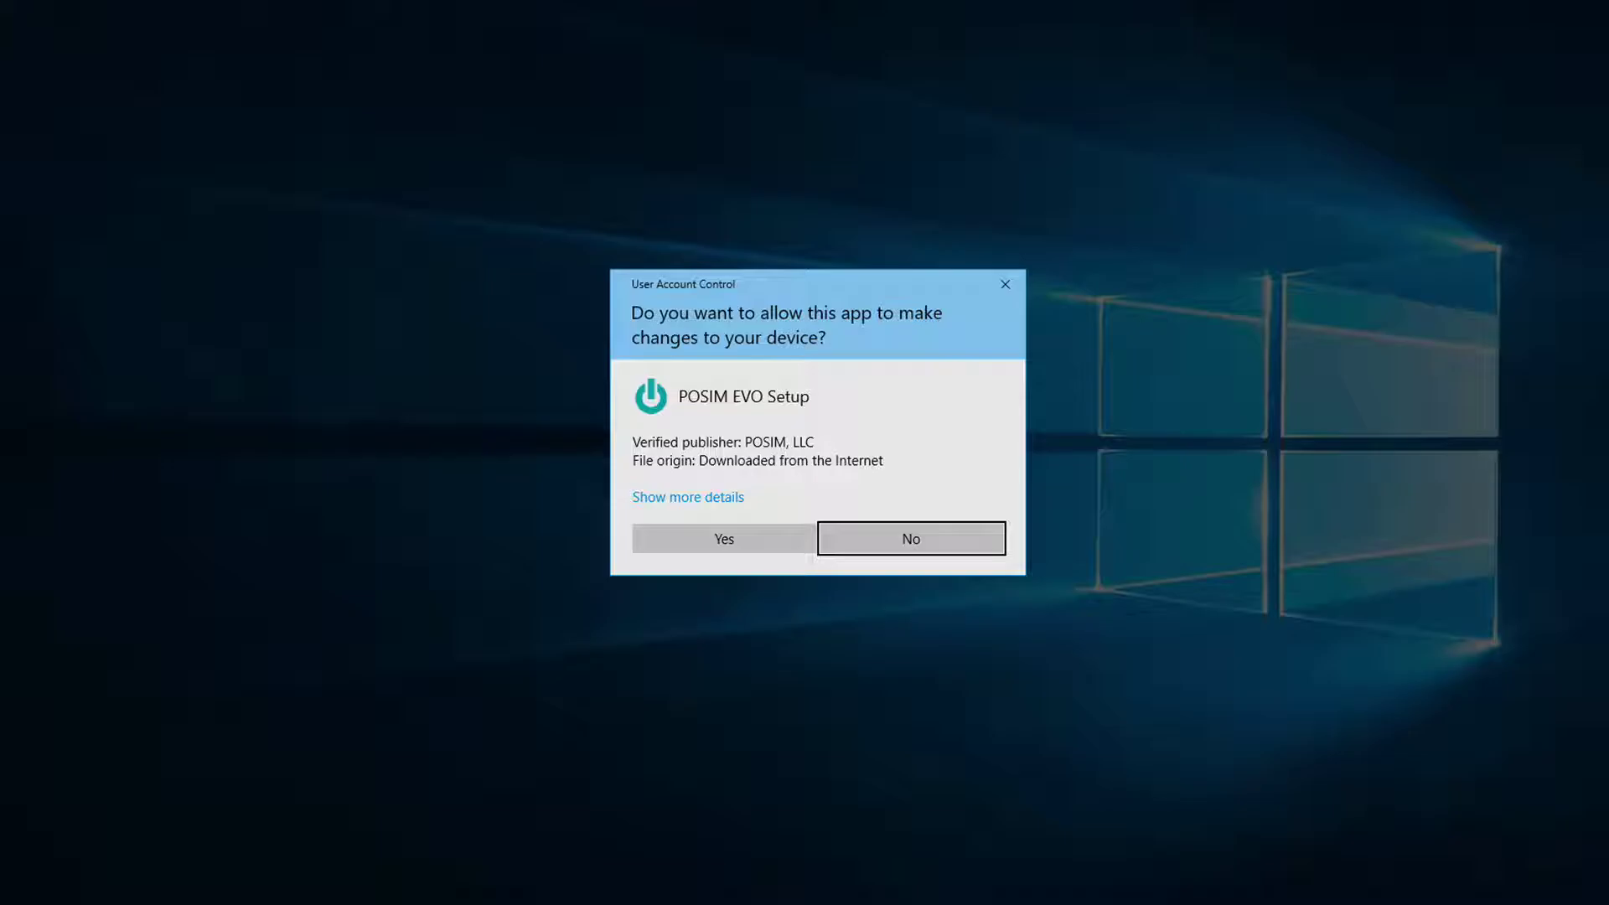
left_click(719, 538)
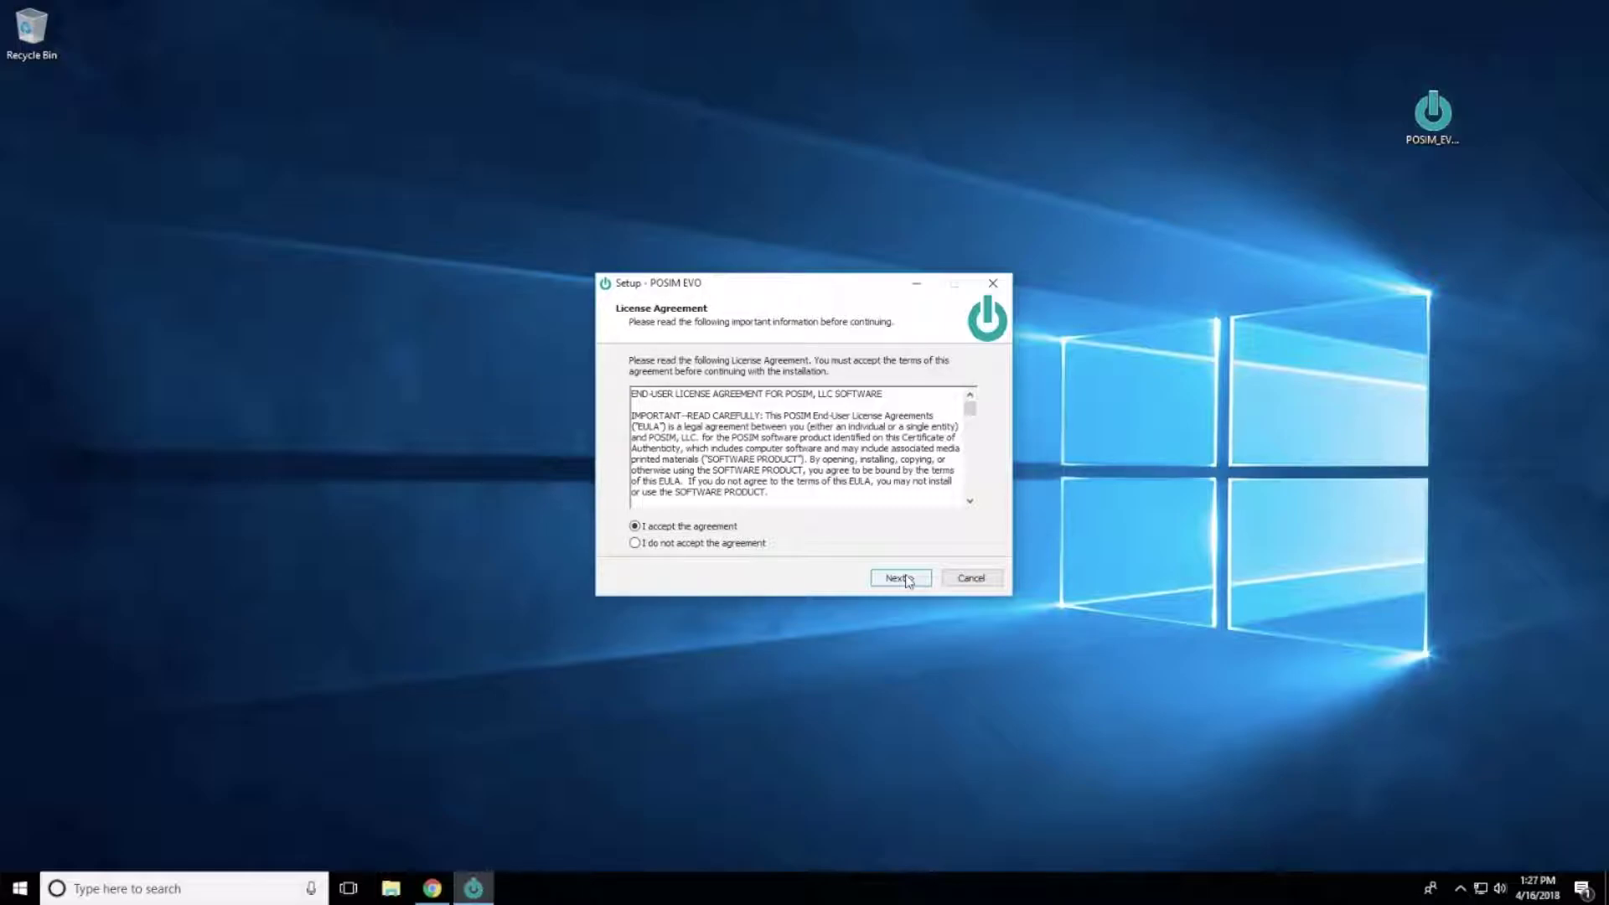
Step: Accept the license and keep C:\Program Files\POSIM EVO as the install folder
left_click(898, 579)
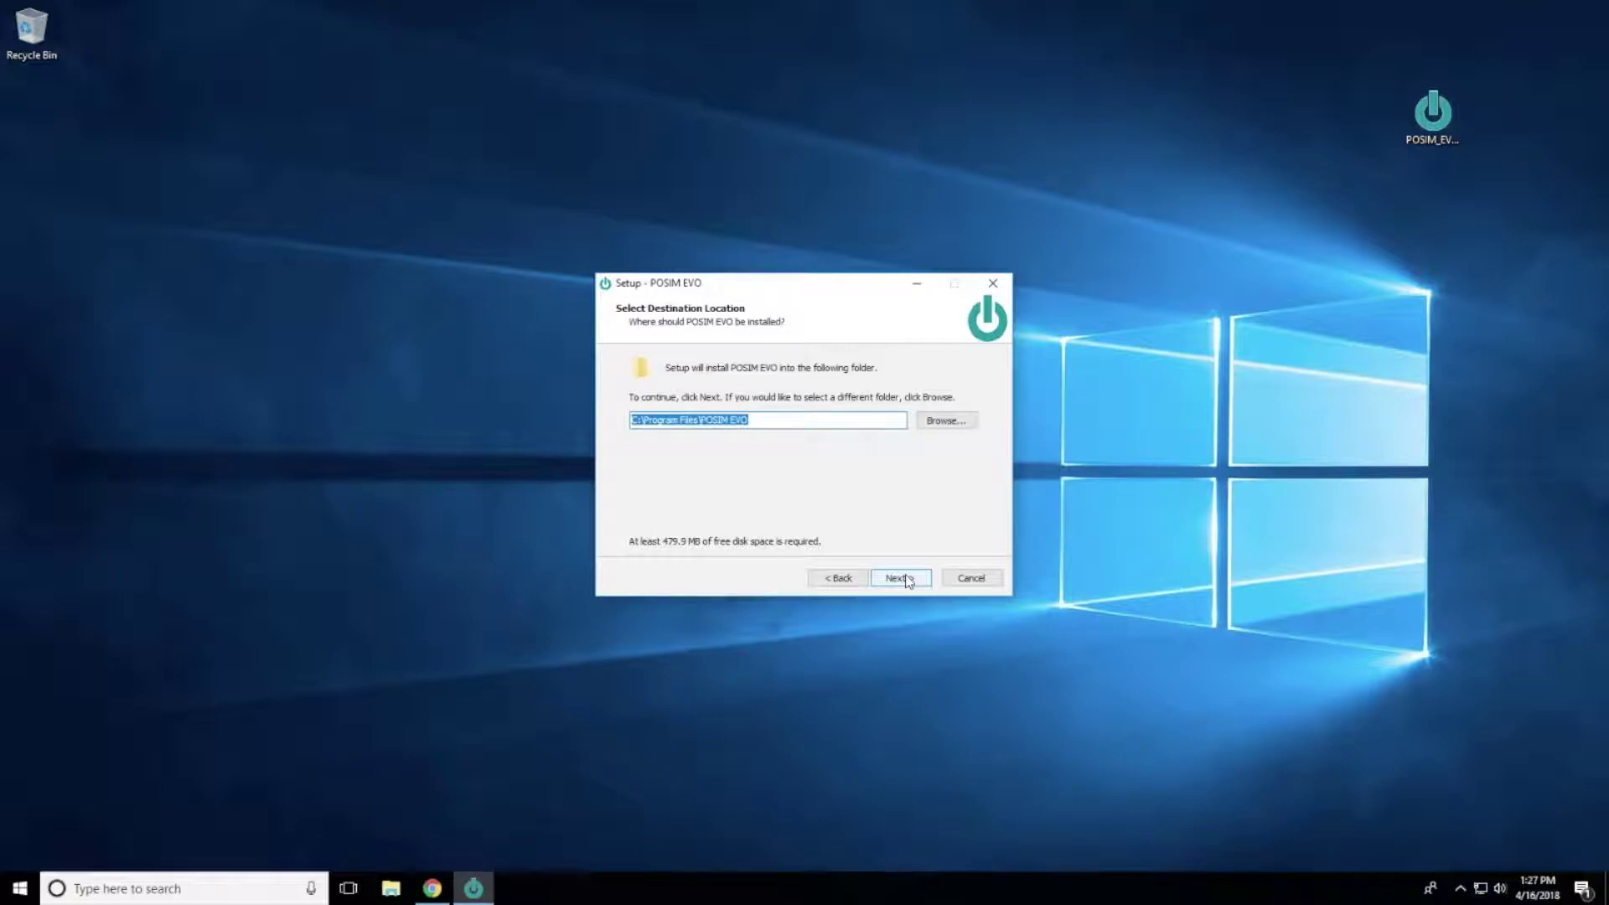
left_click(899, 579)
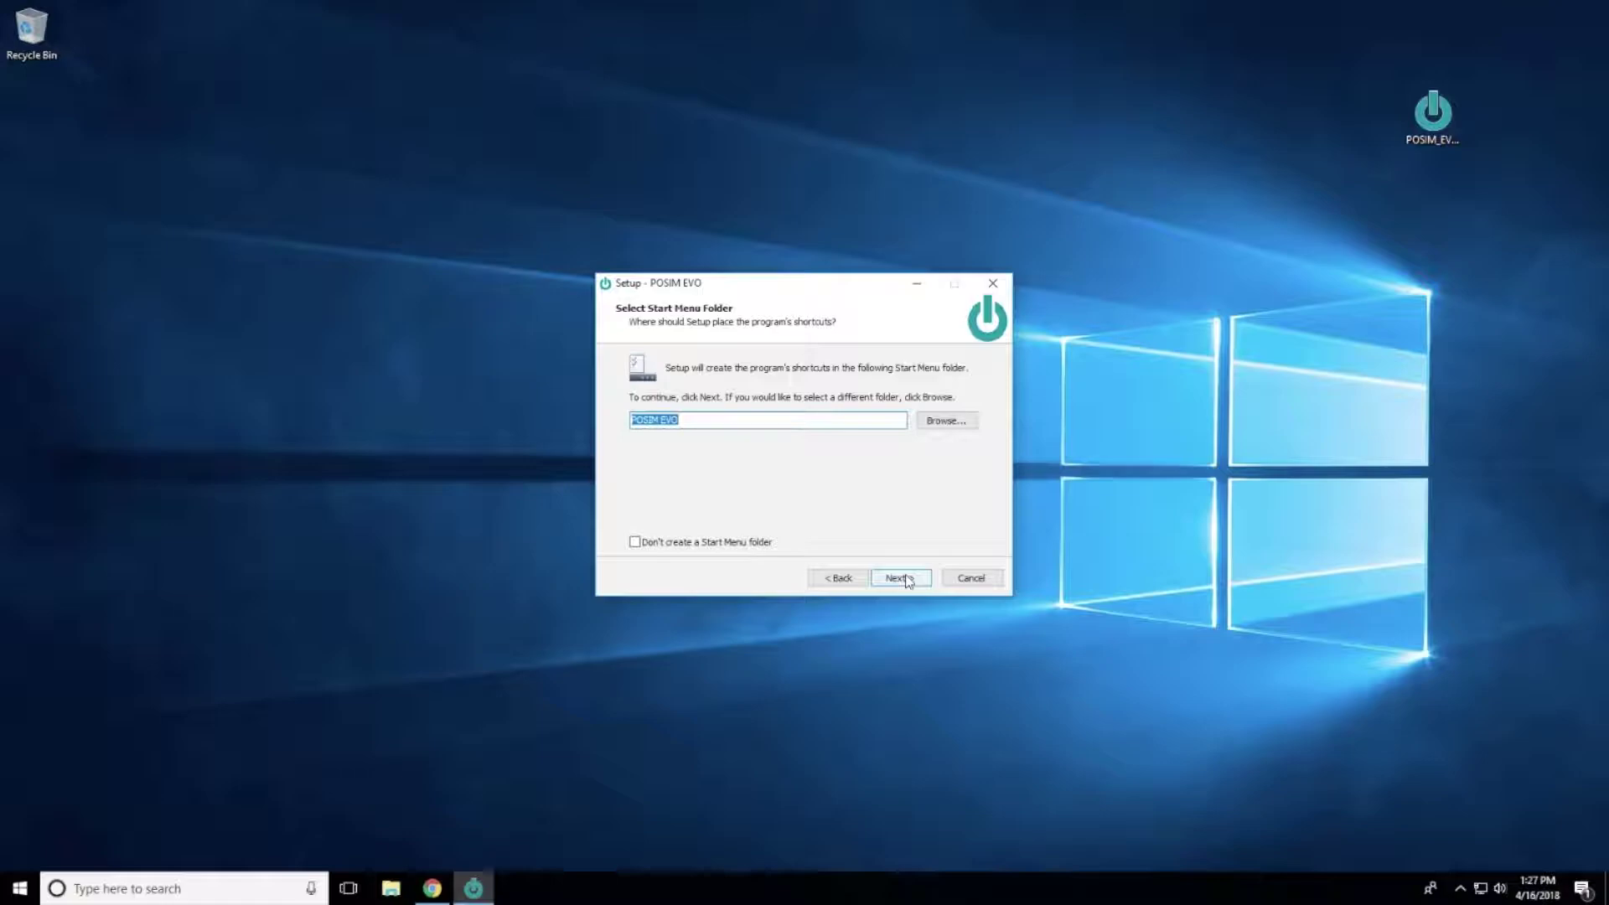
Step: Install with the 'POSIM EVO' Start Menu folder and desktop shortcut, launch it, and allow private networks
left_click(901, 578)
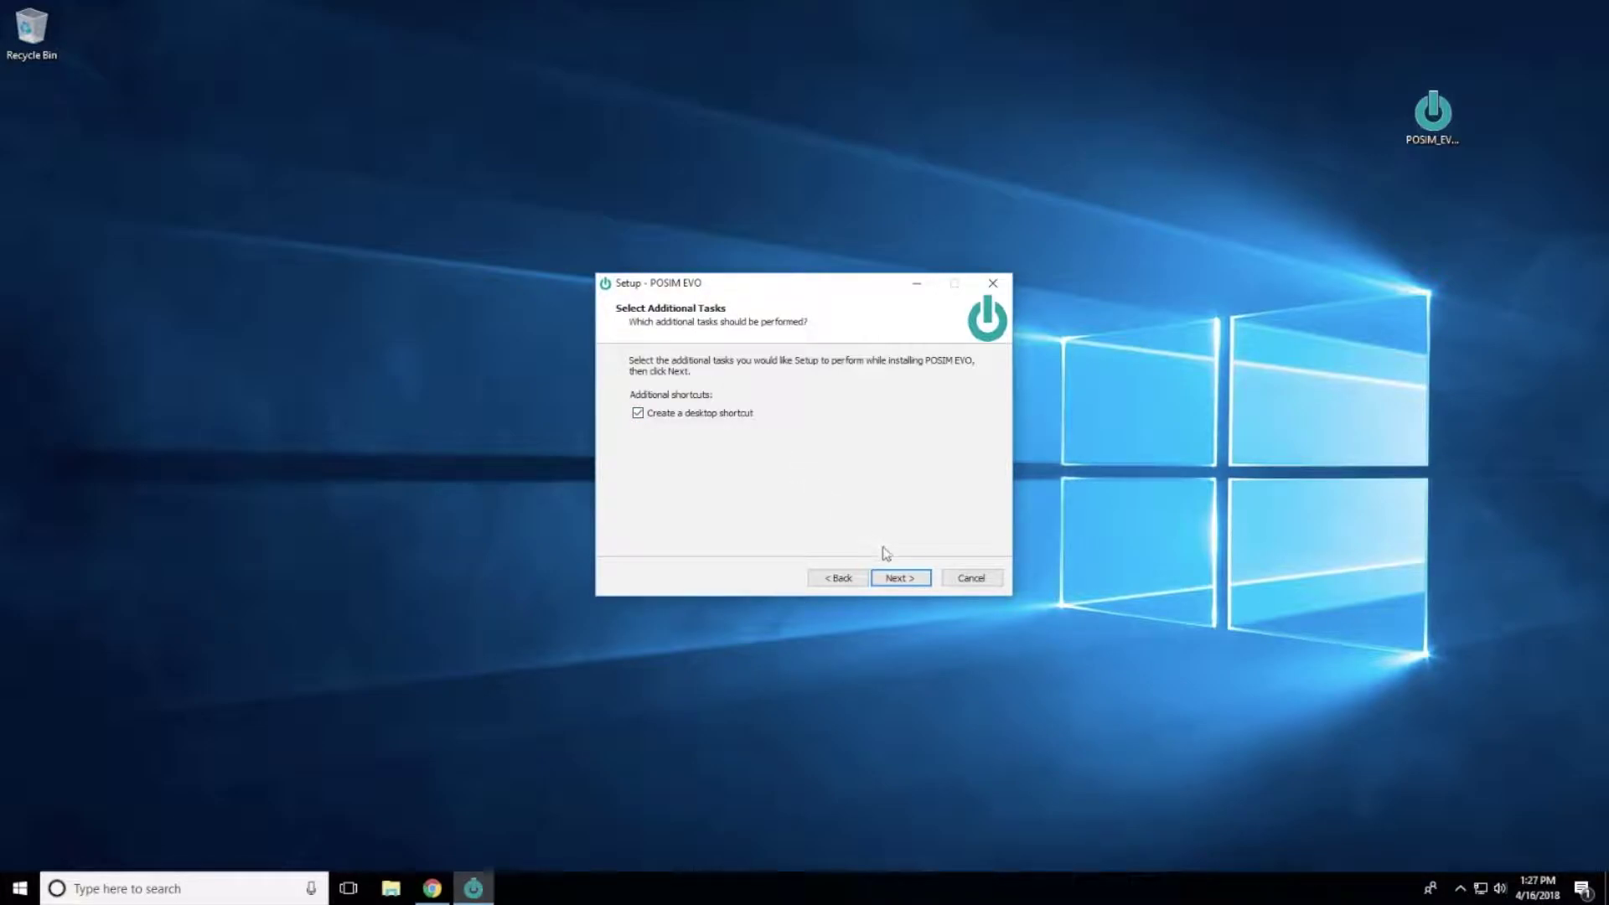
left_click(915, 578)
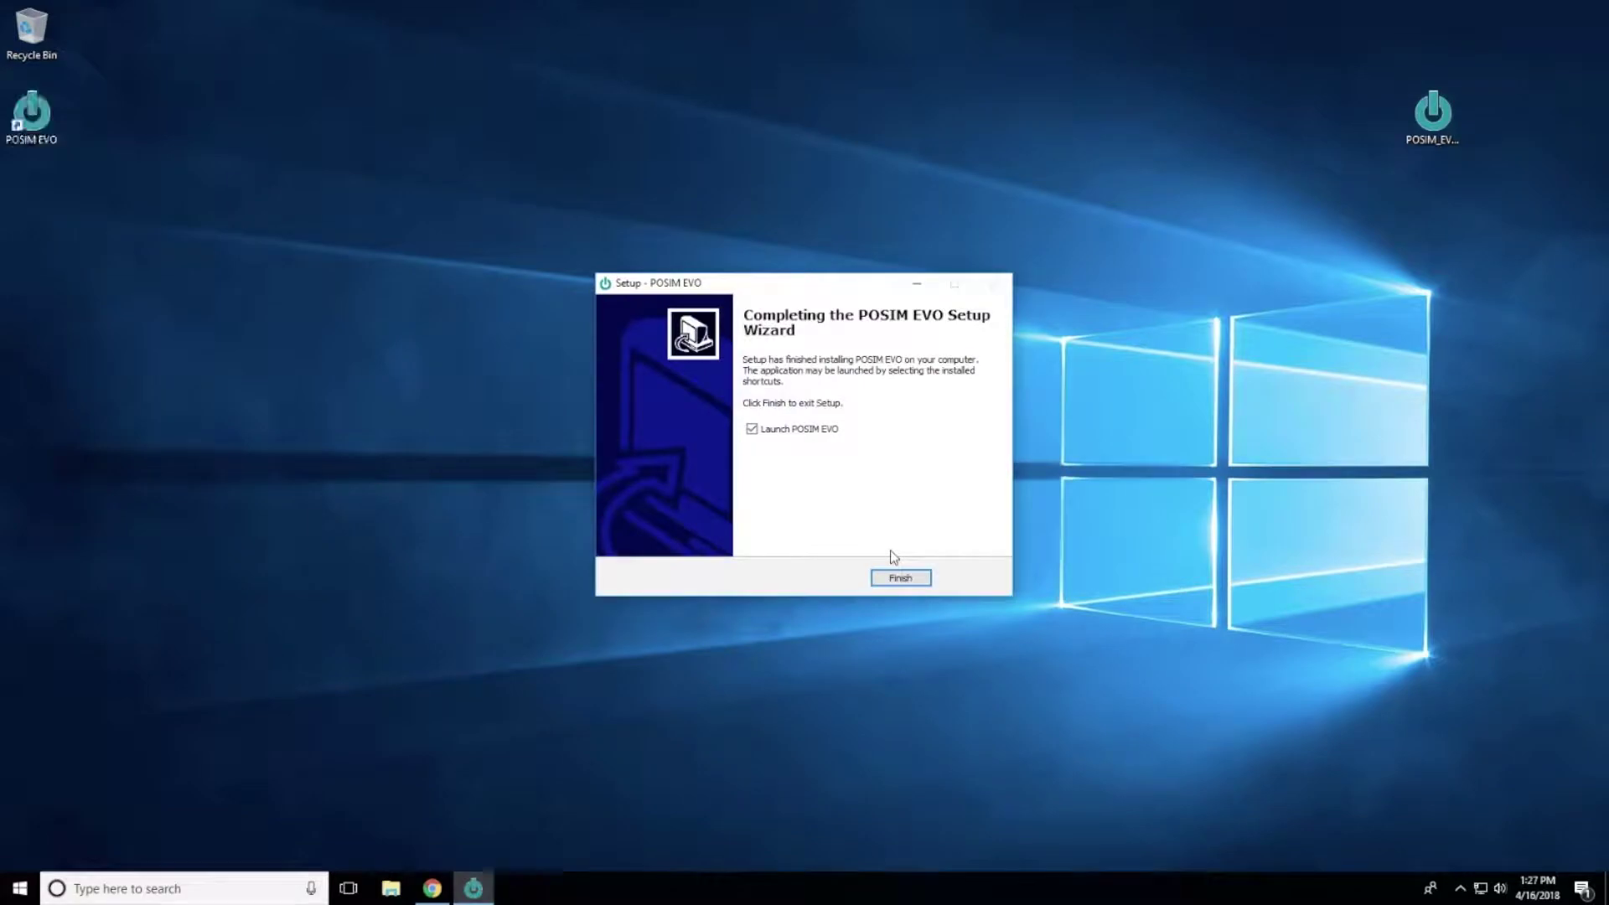
left_click(903, 580)
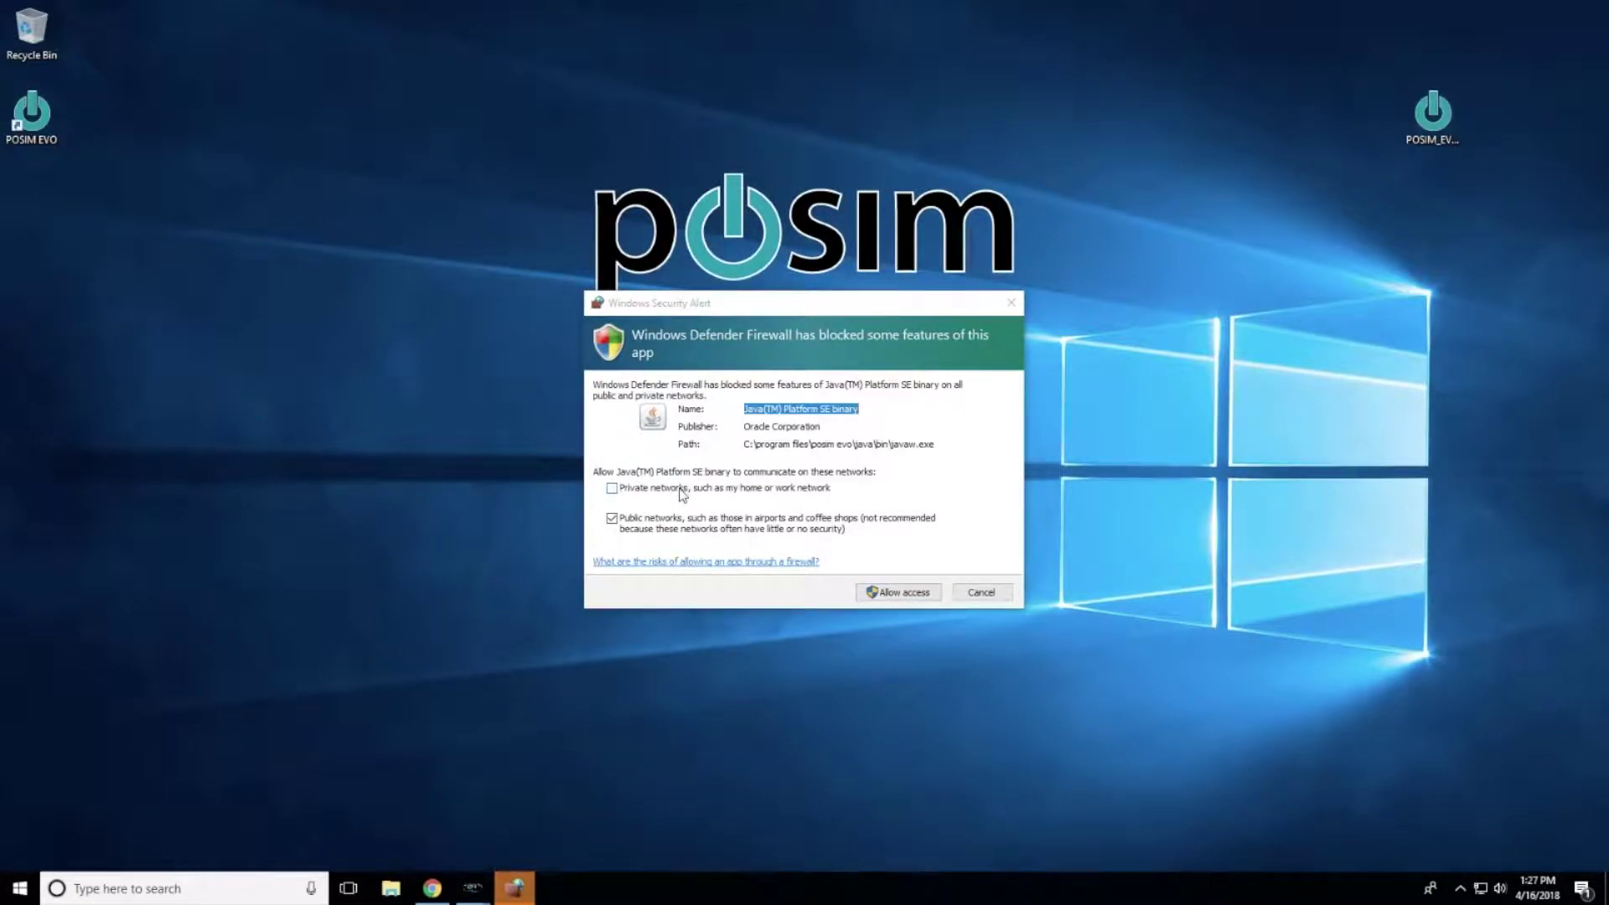
left_click(682, 495)
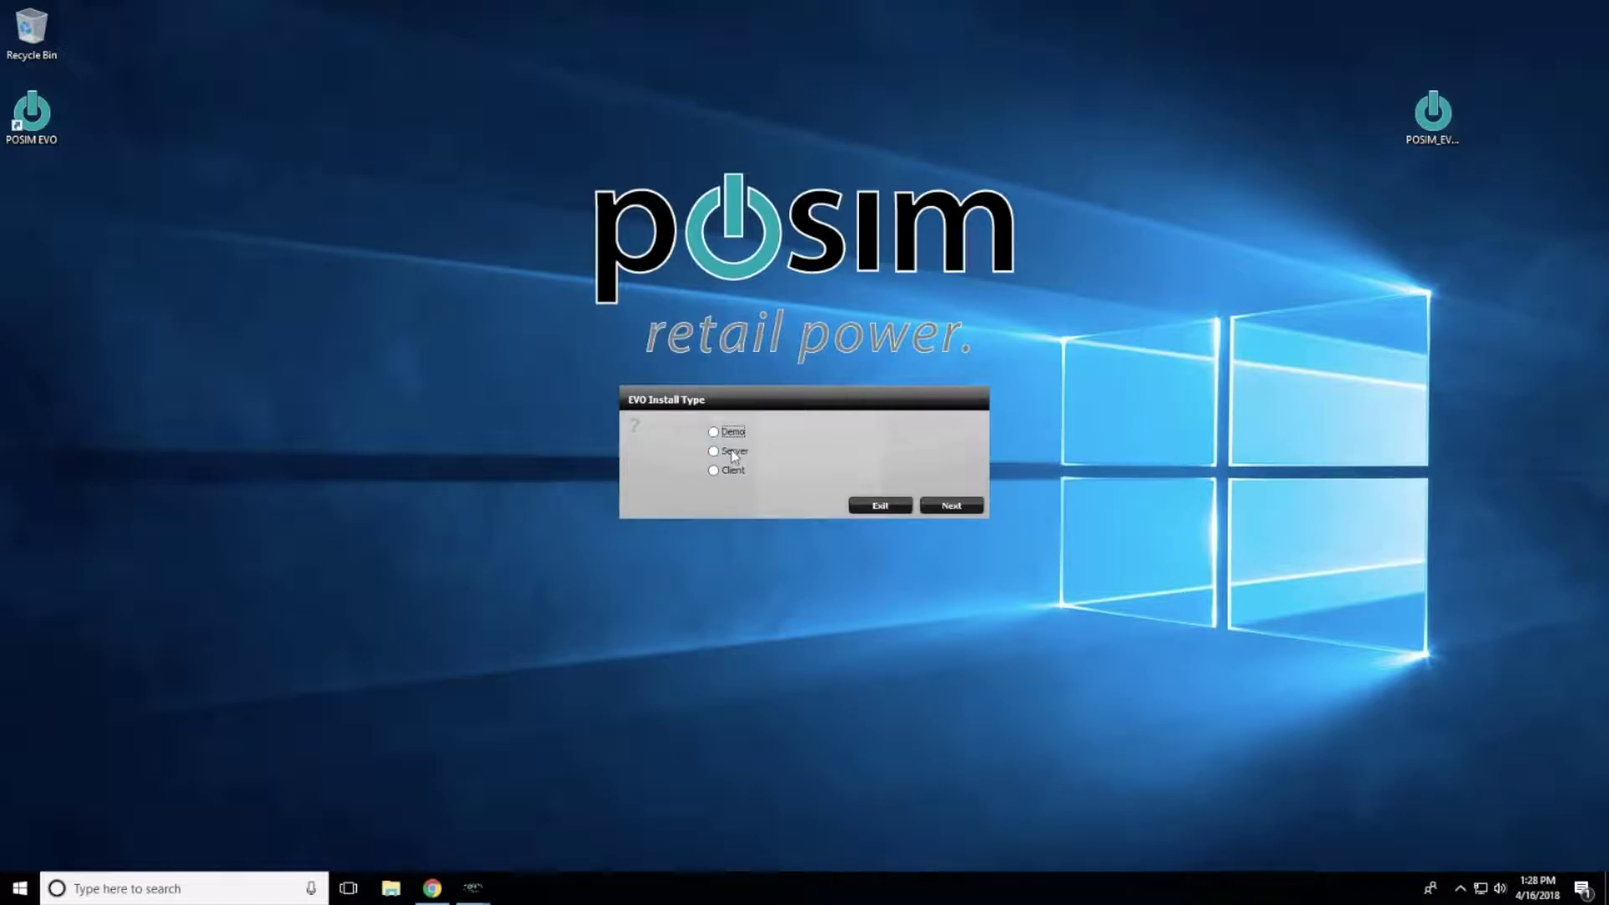
Step: Choose Server as the EVO install type and confirm it
left_click(780, 451)
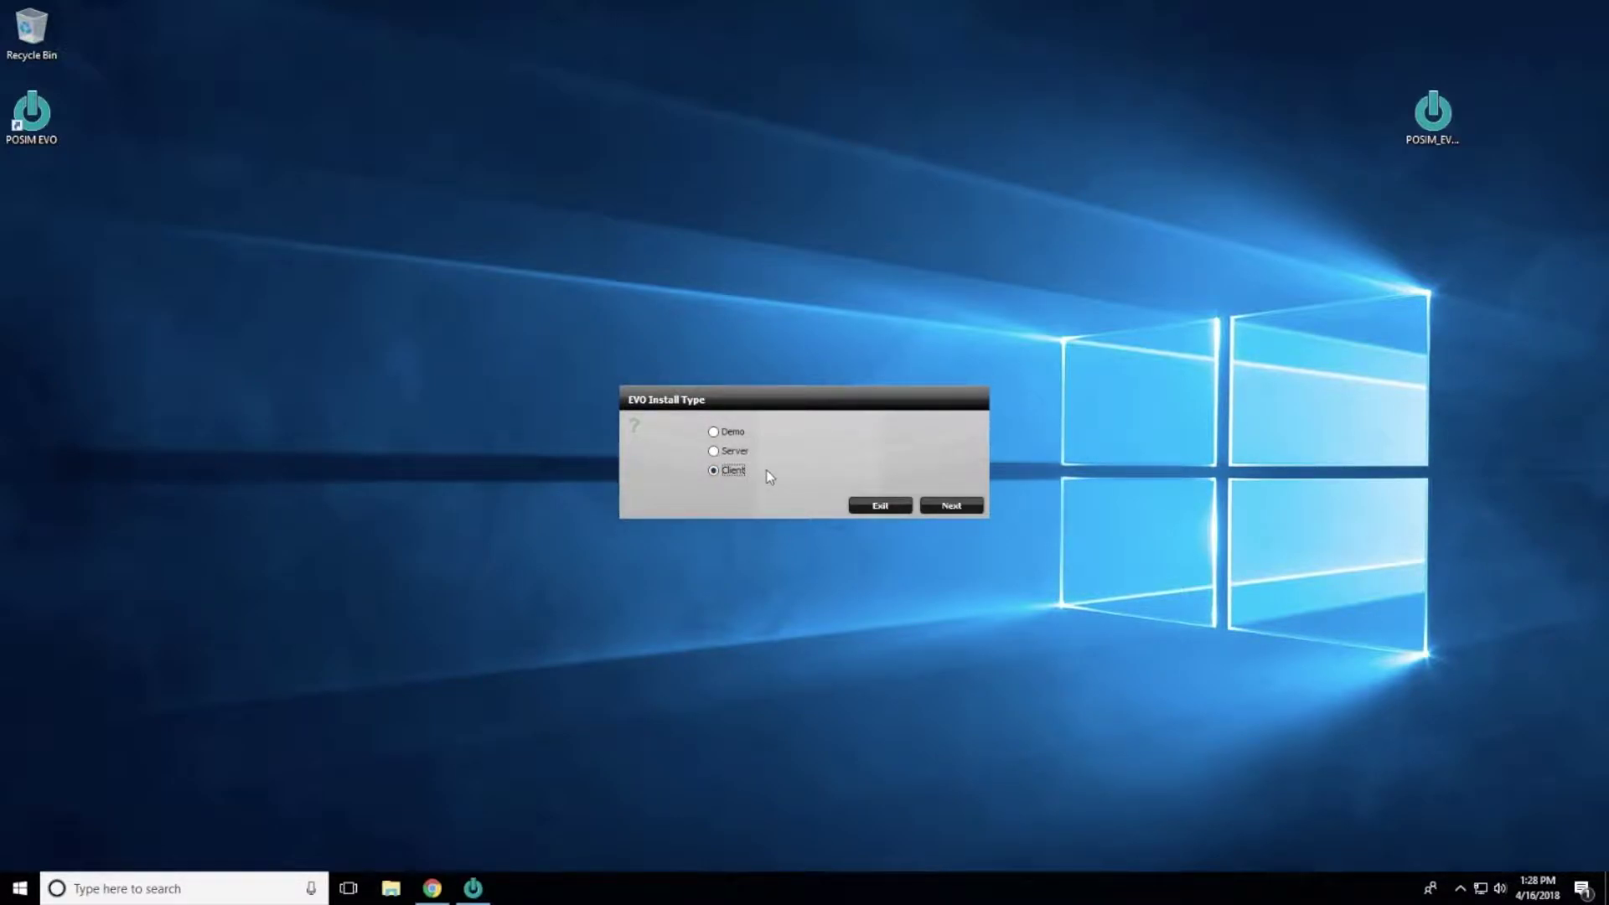
left_click(727, 432)
left_click(739, 453)
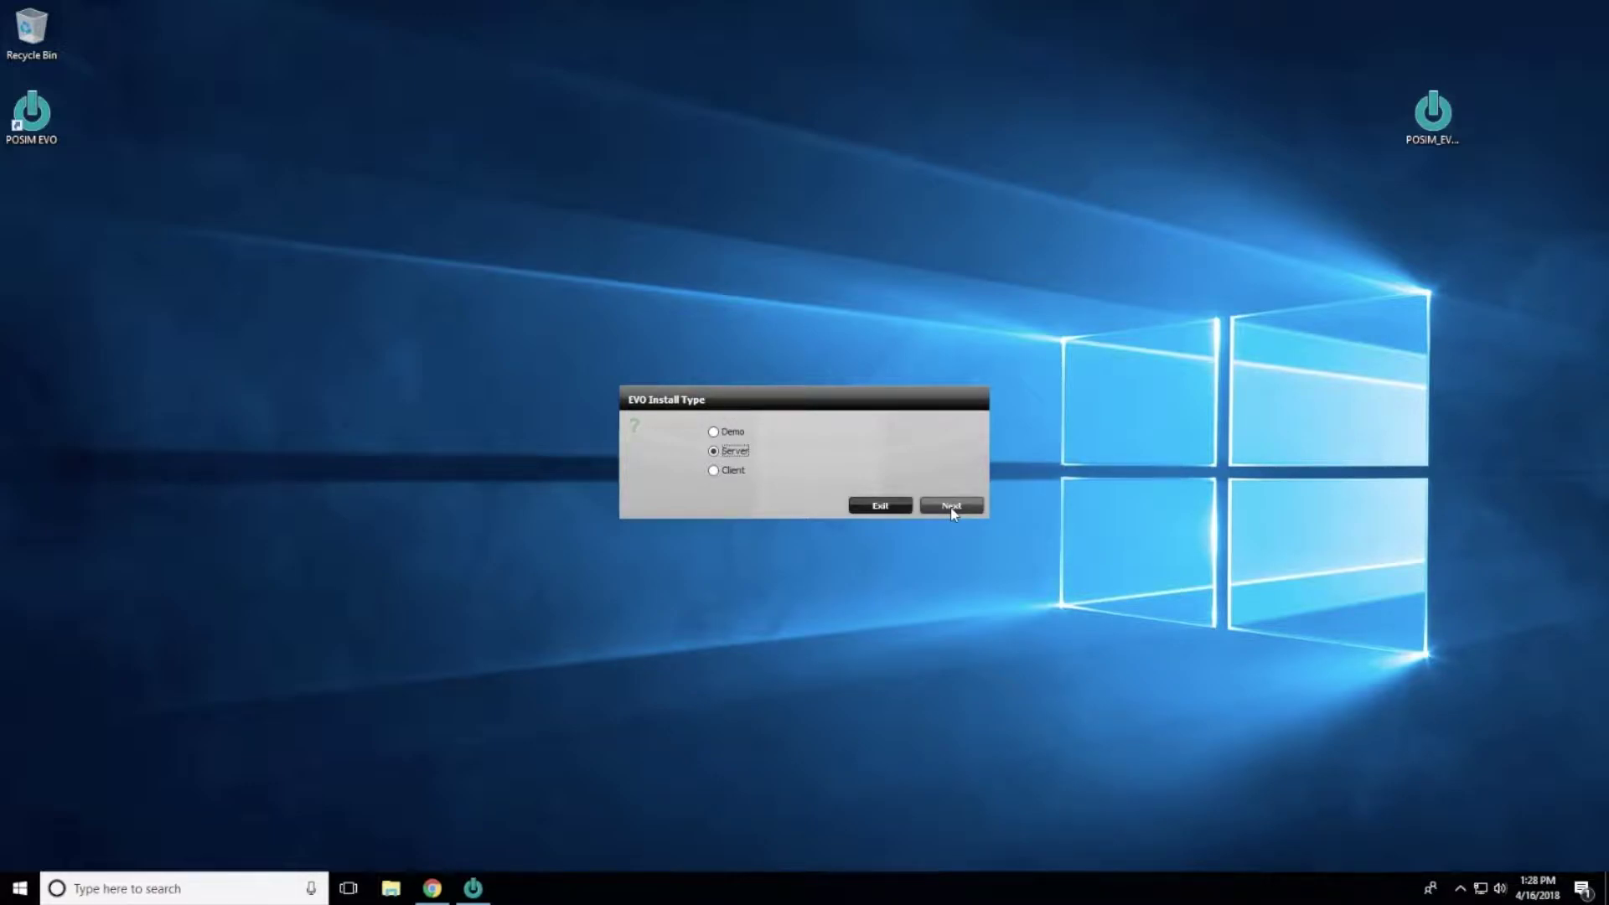
left_click(951, 507)
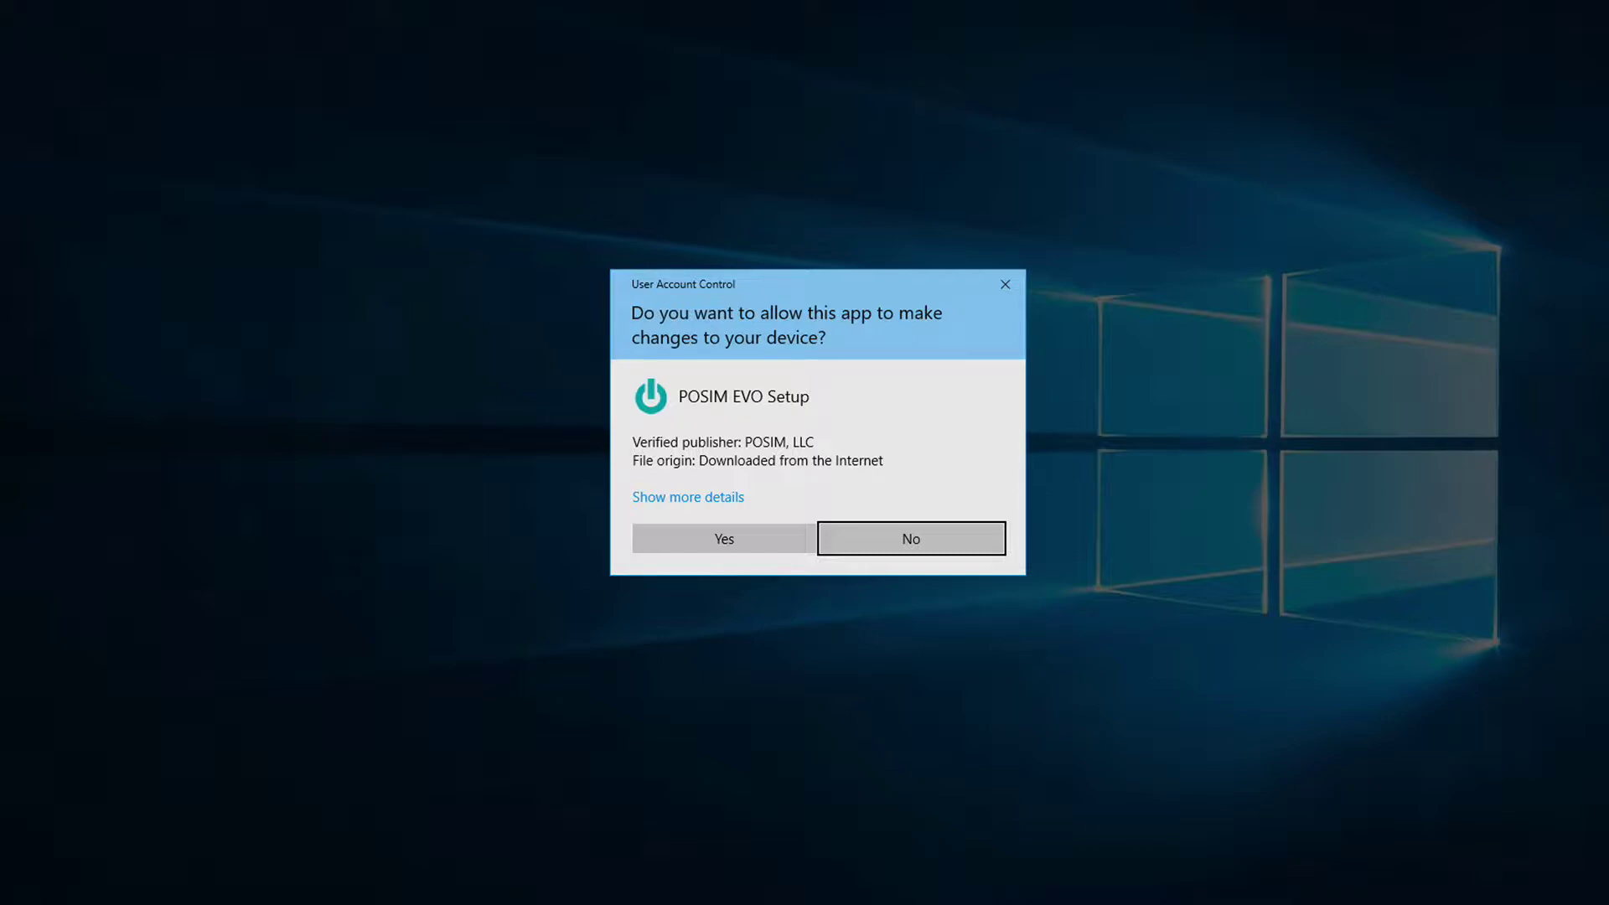
Step: Approve UAC, accept the DB Server license, install it, and finish the wizard
left_click(738, 532)
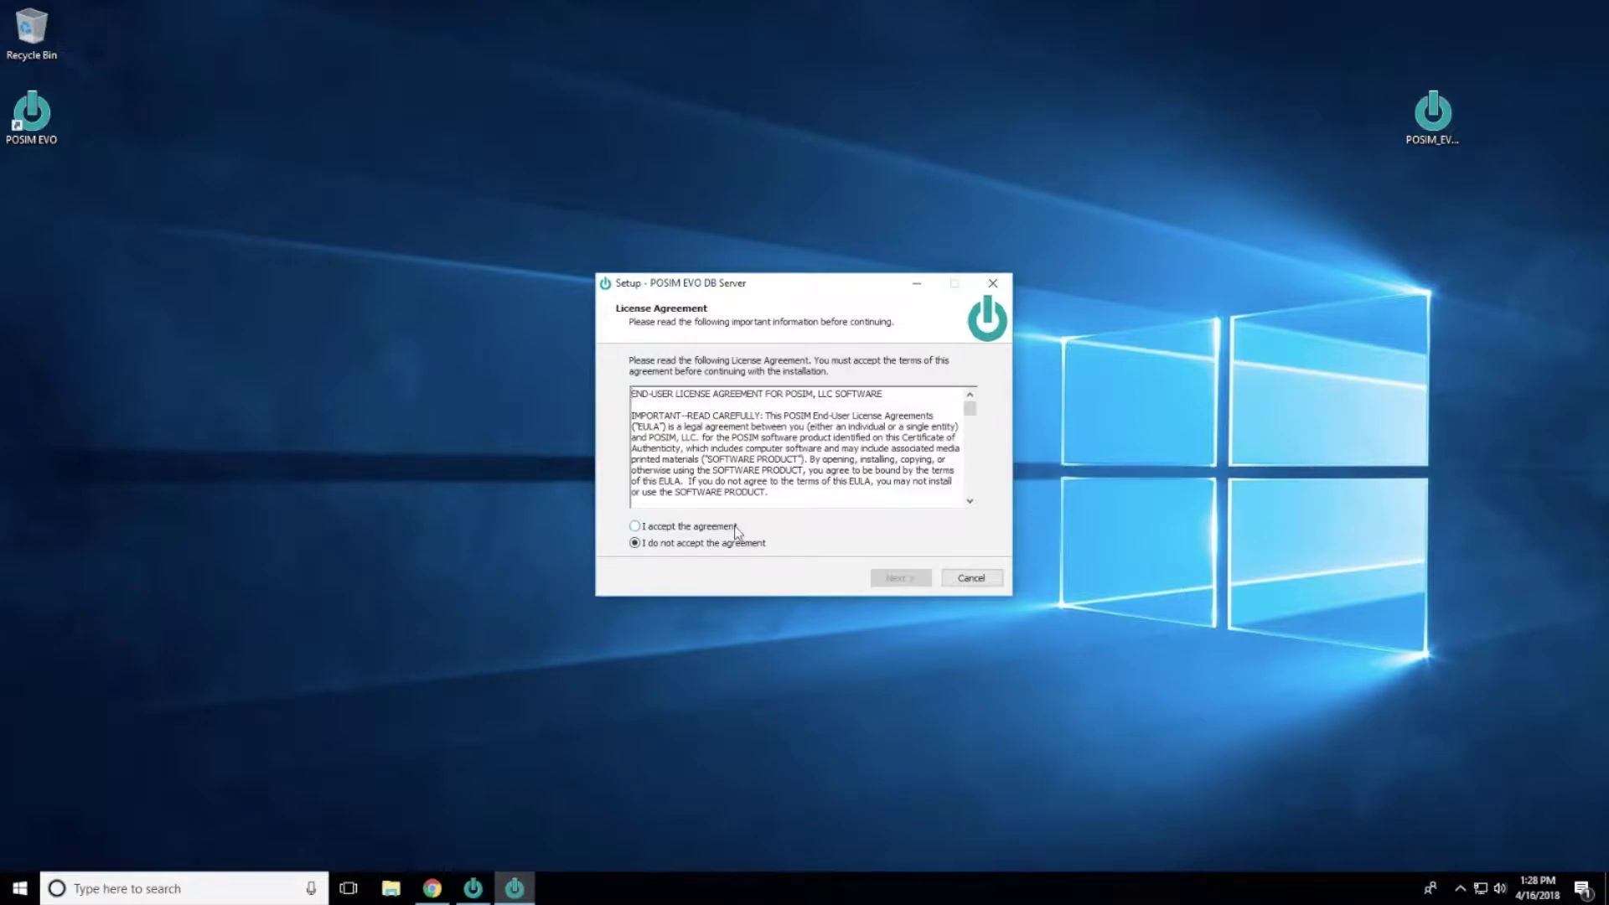
left_click(736, 528)
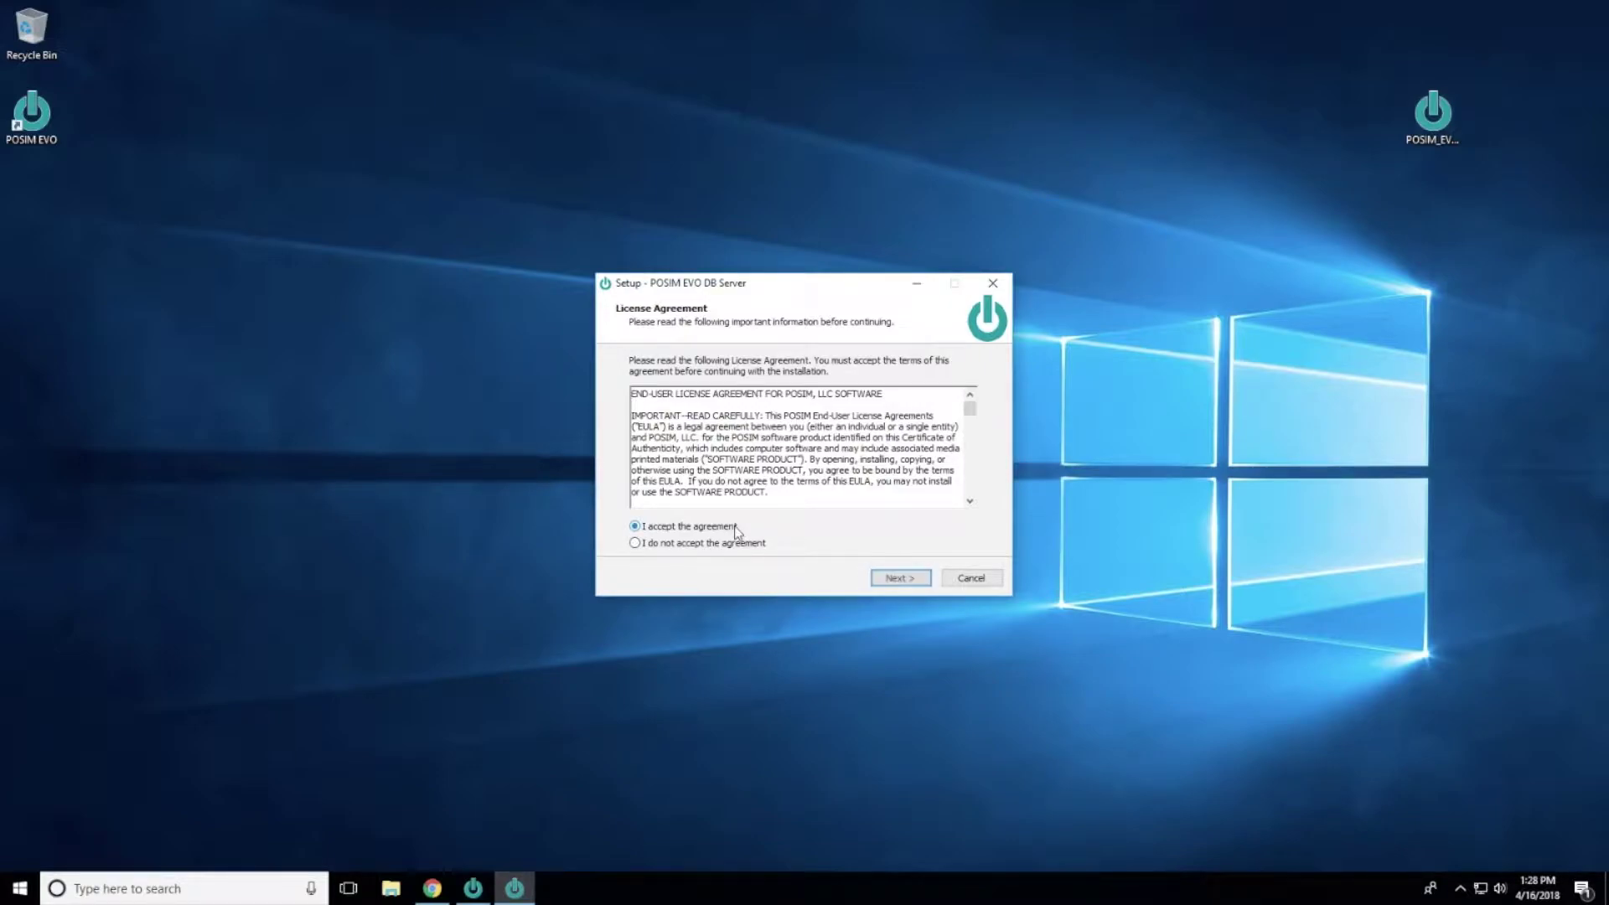
left_click(889, 581)
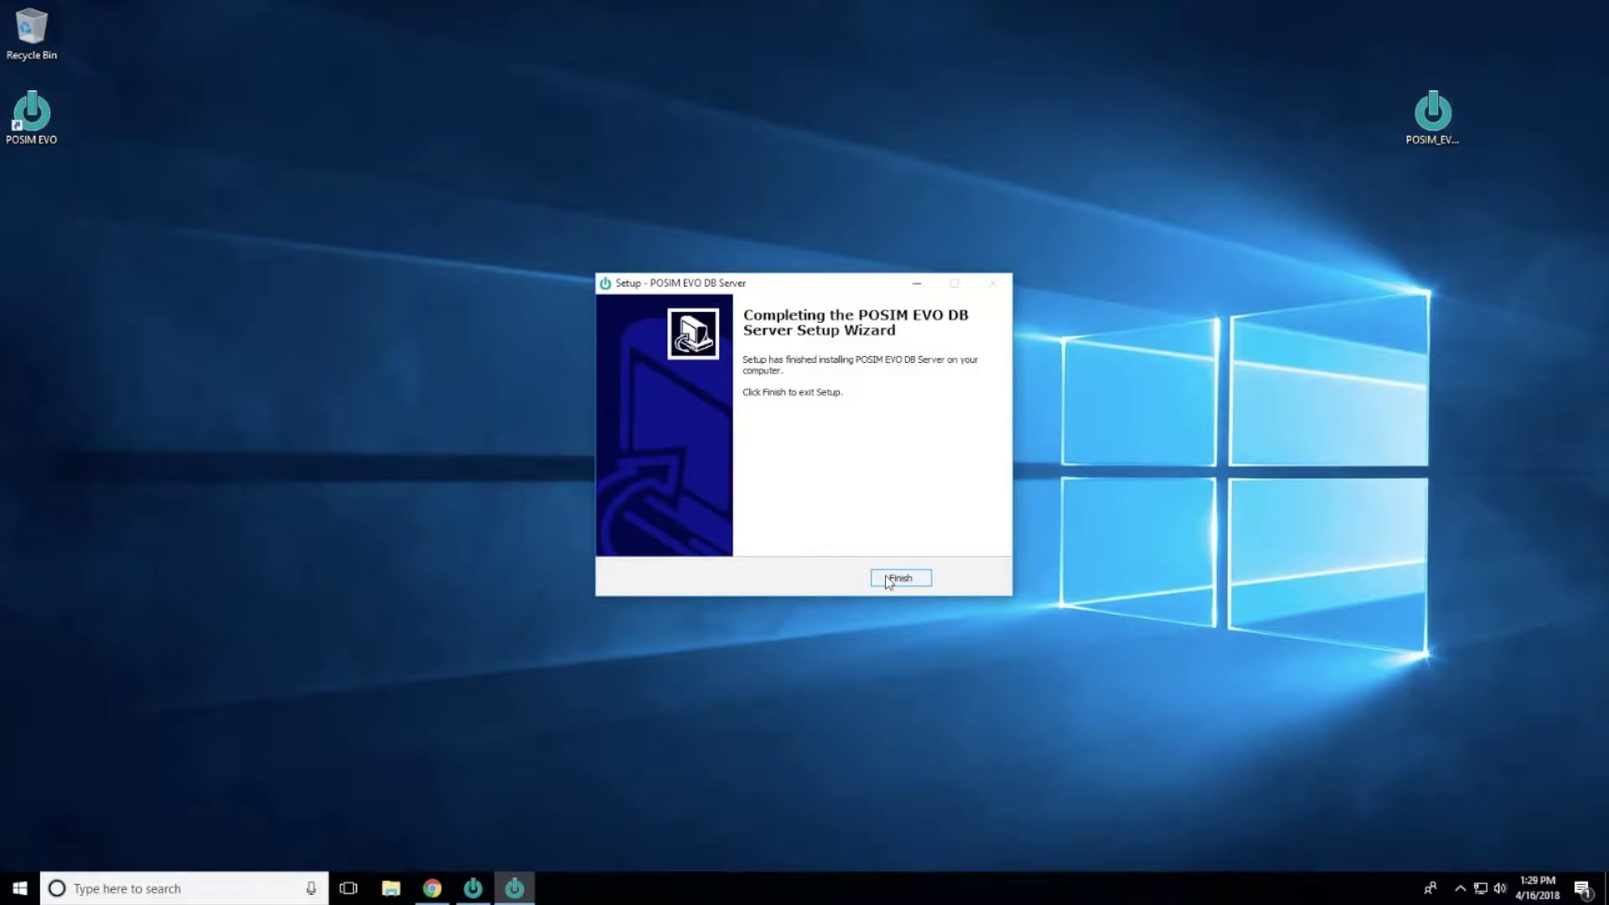
left_click(888, 579)
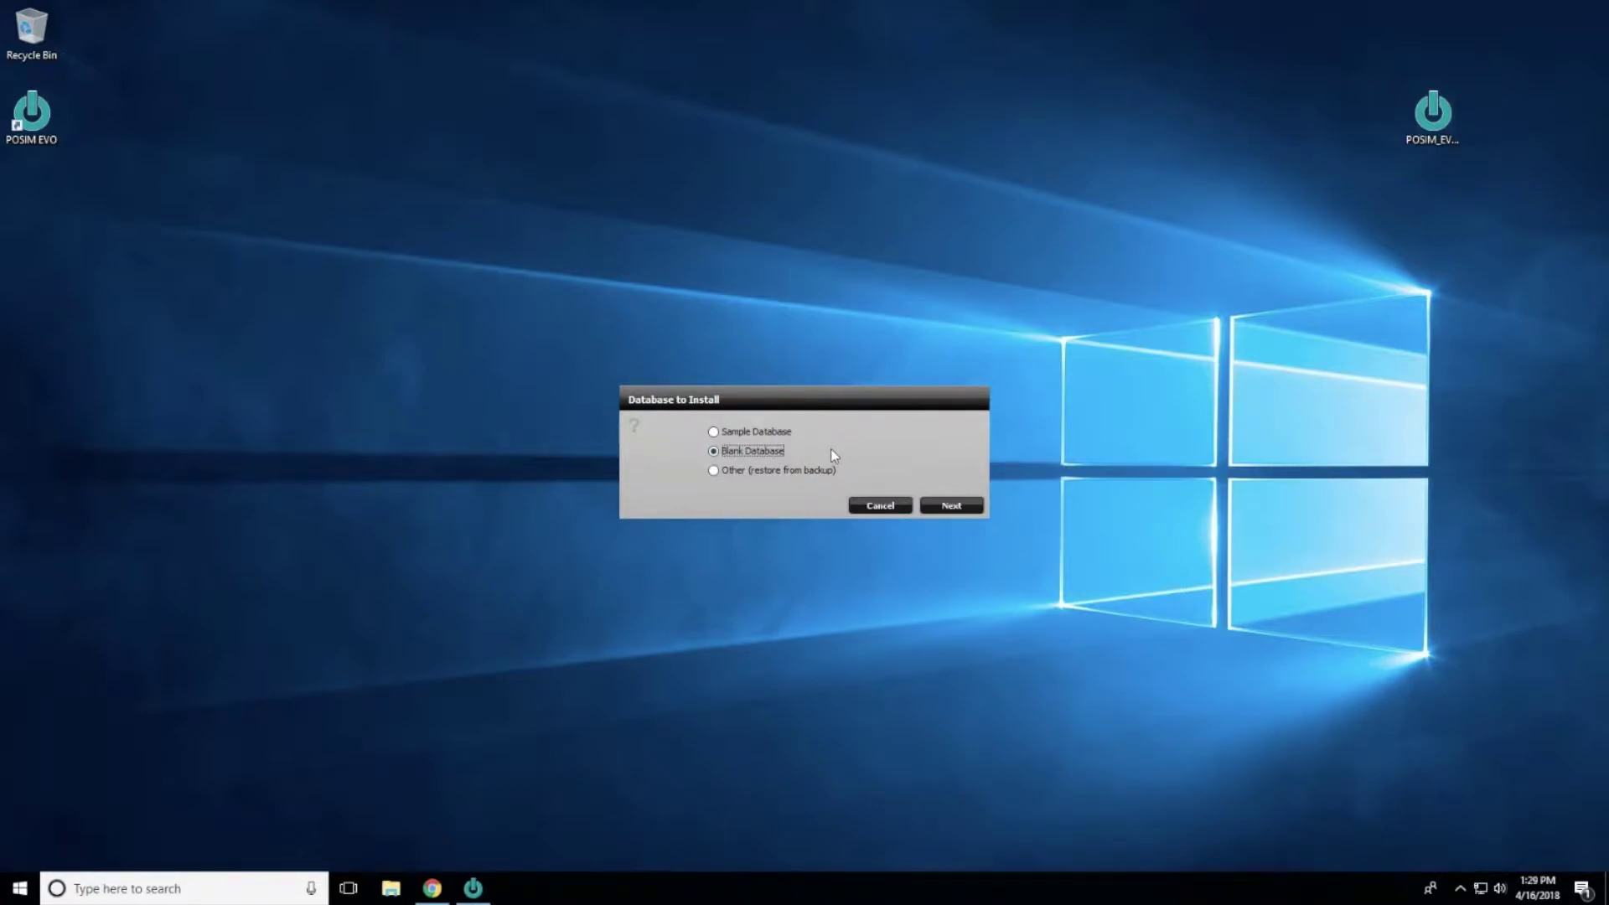
Step: Select Blank Database in Database to Install and install the 'posim' database
left_click(759, 432)
left_click(803, 470)
left_click(767, 451)
left_click(953, 506)
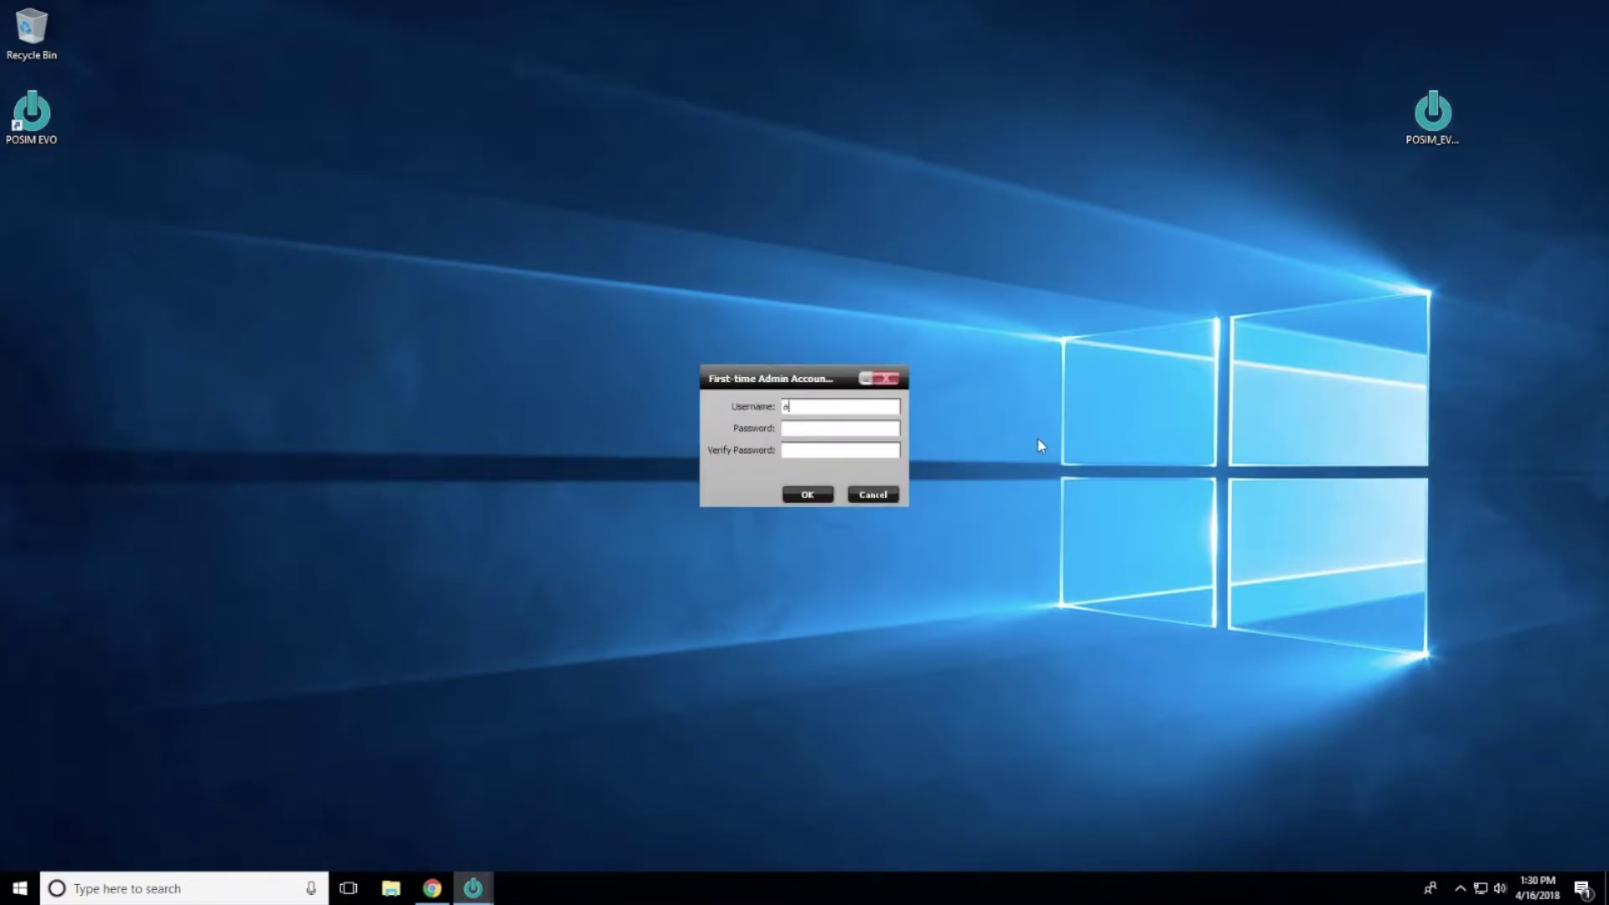
Step: Enter the admin username and matching password and confirm the first-time admin account
type("dmin123412345")
key("Return")
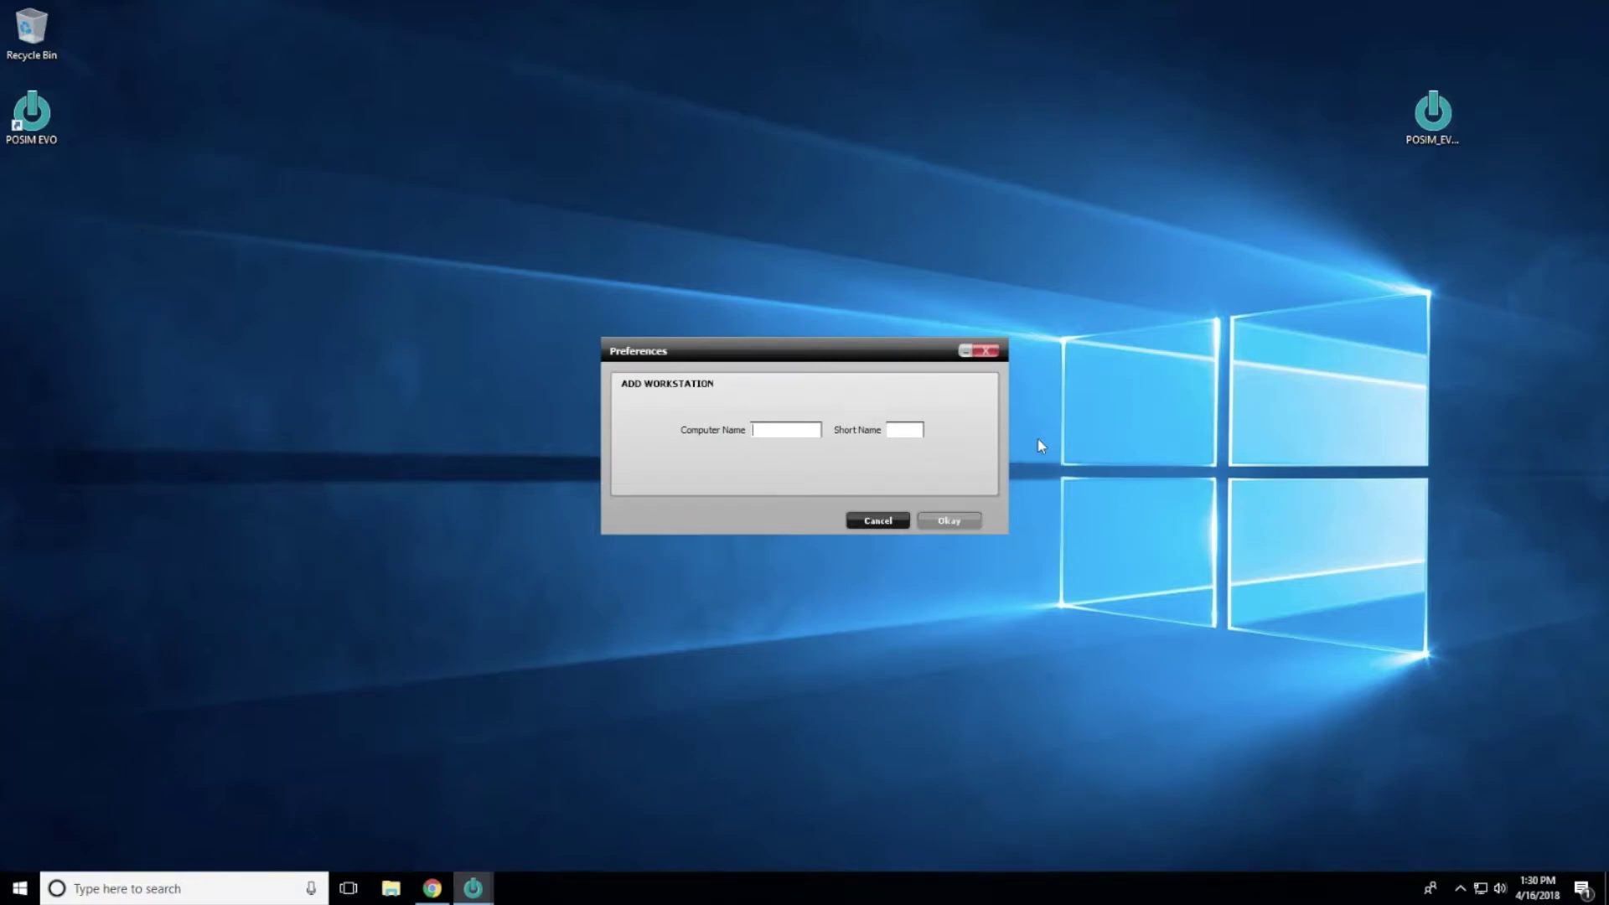
Step: Add a workstation with Computer Name 'Server' and Short Name S
type("Server")
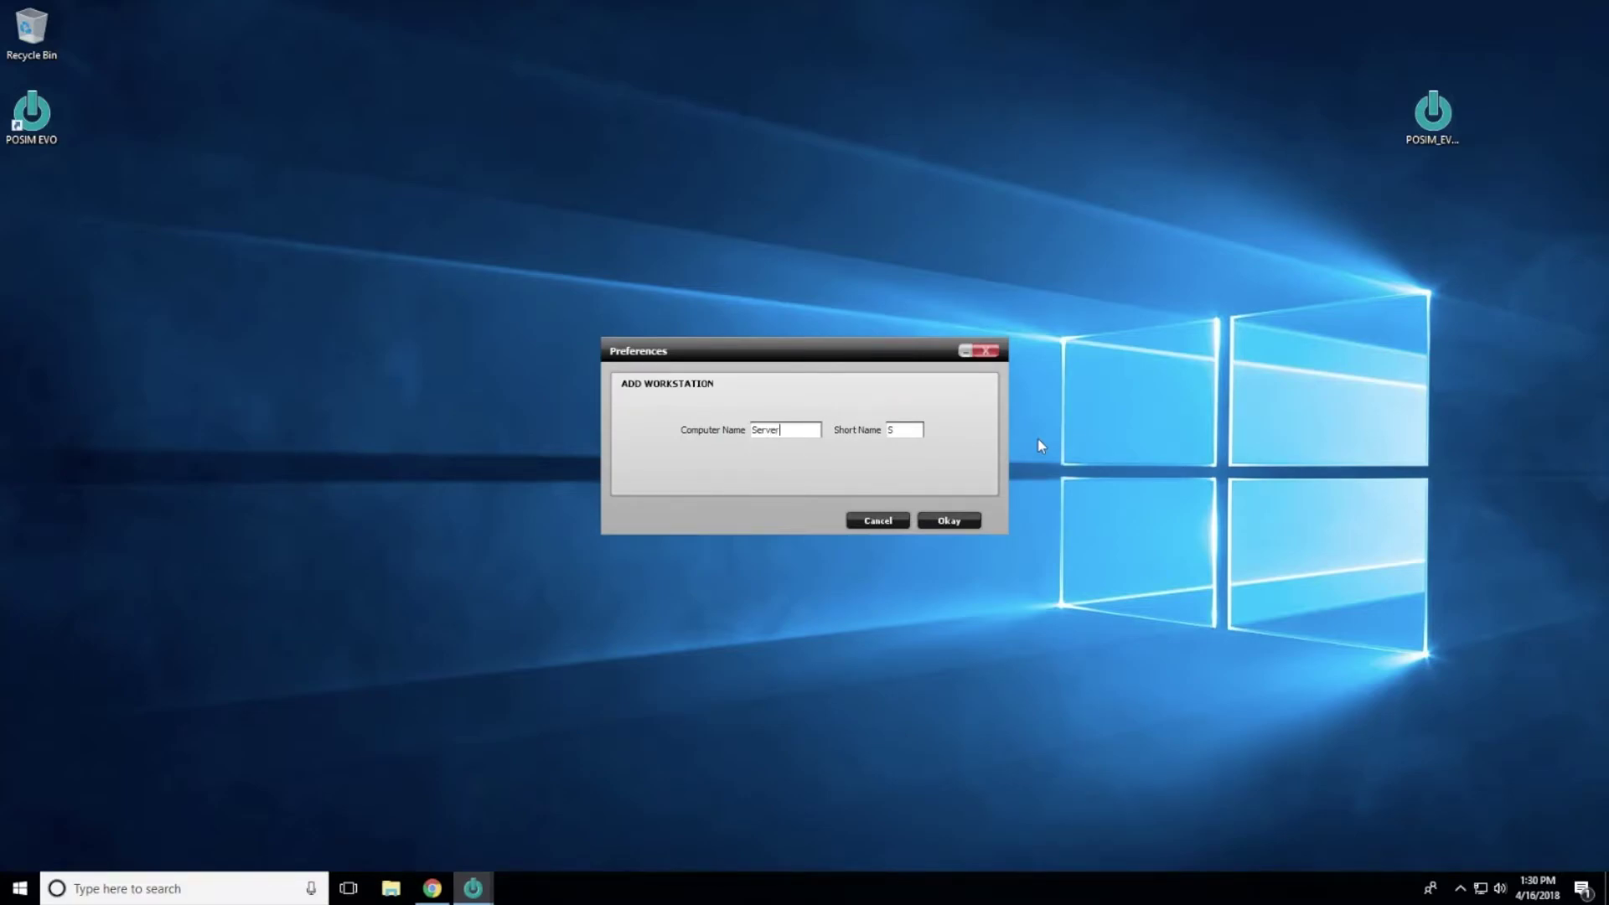
left_click(964, 521)
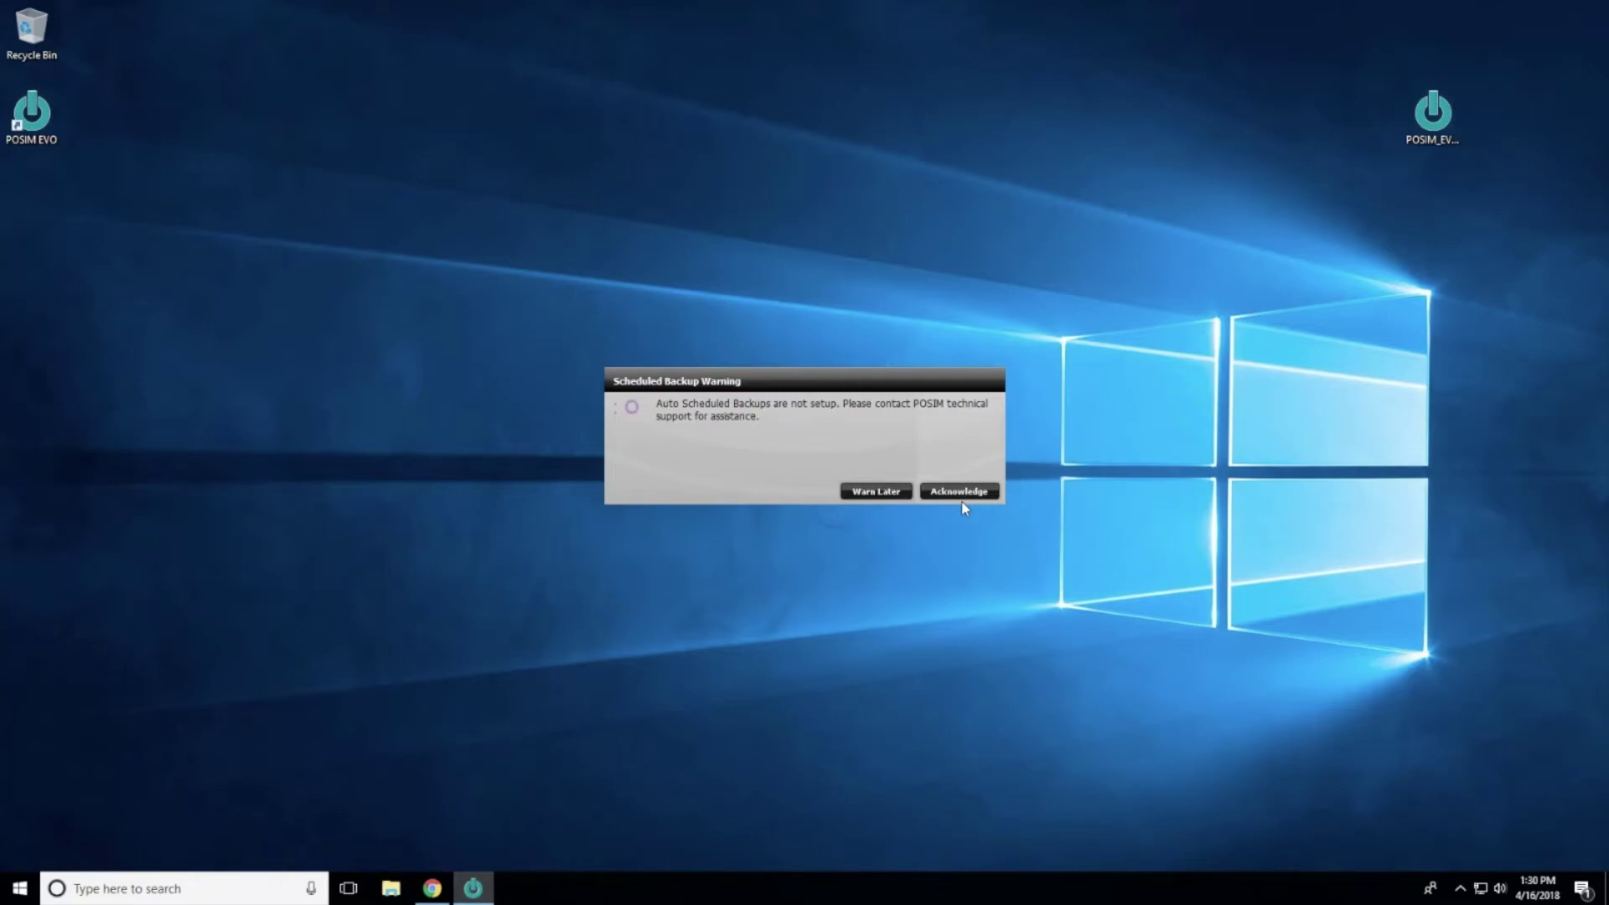
Step: Choose Warn Later on the scheduled-backup warning, then save and close the General Preferences
left_click(898, 495)
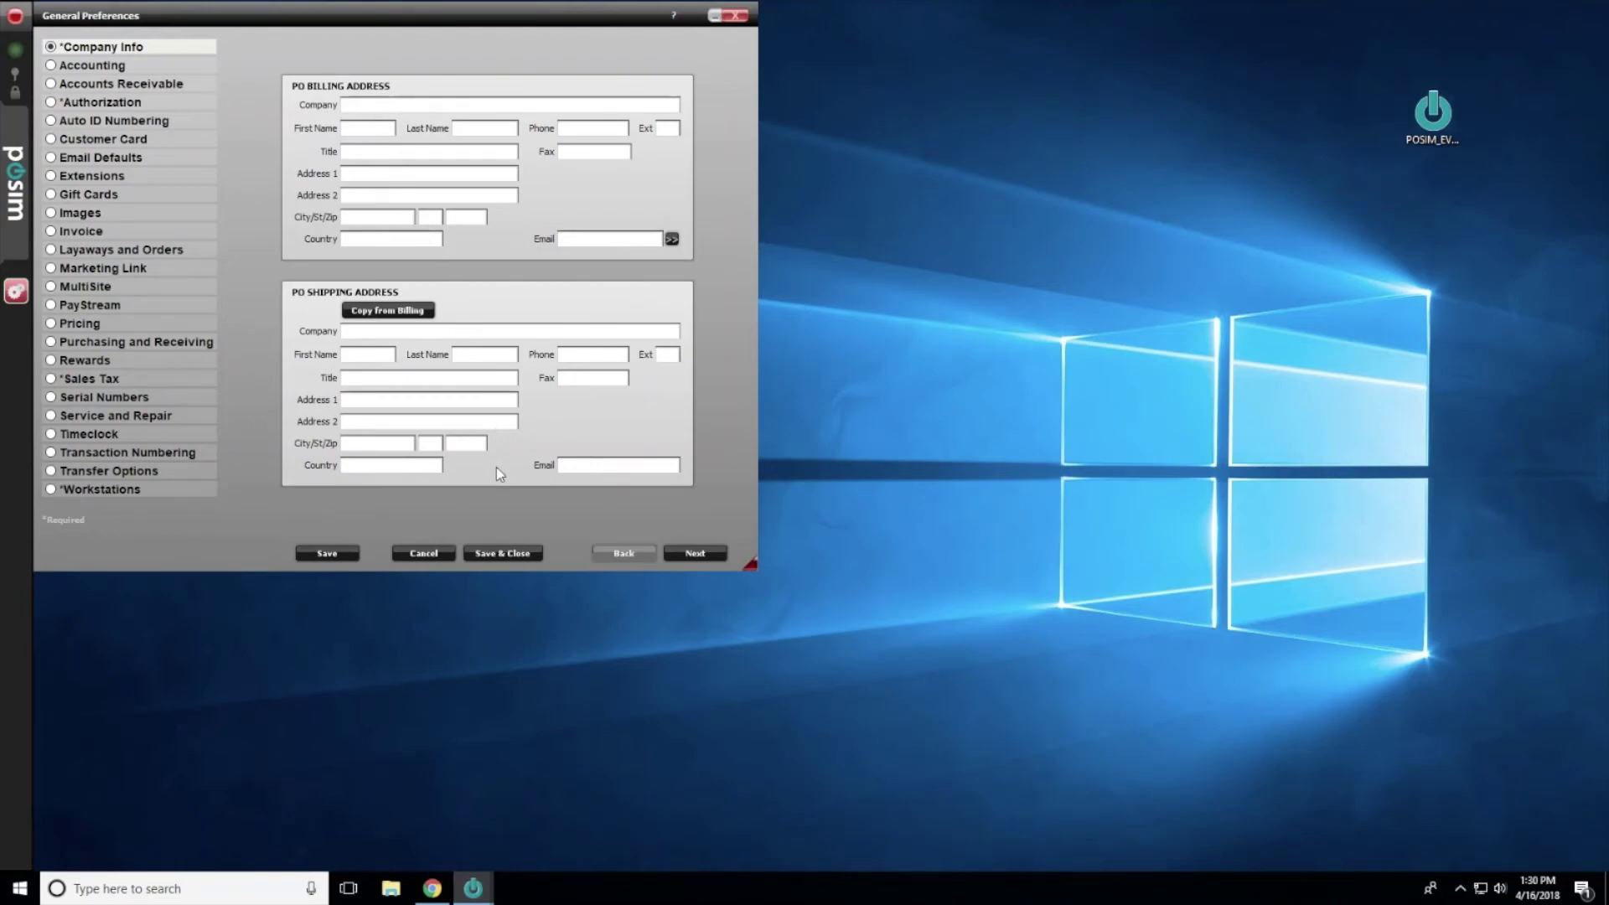
left_click(511, 554)
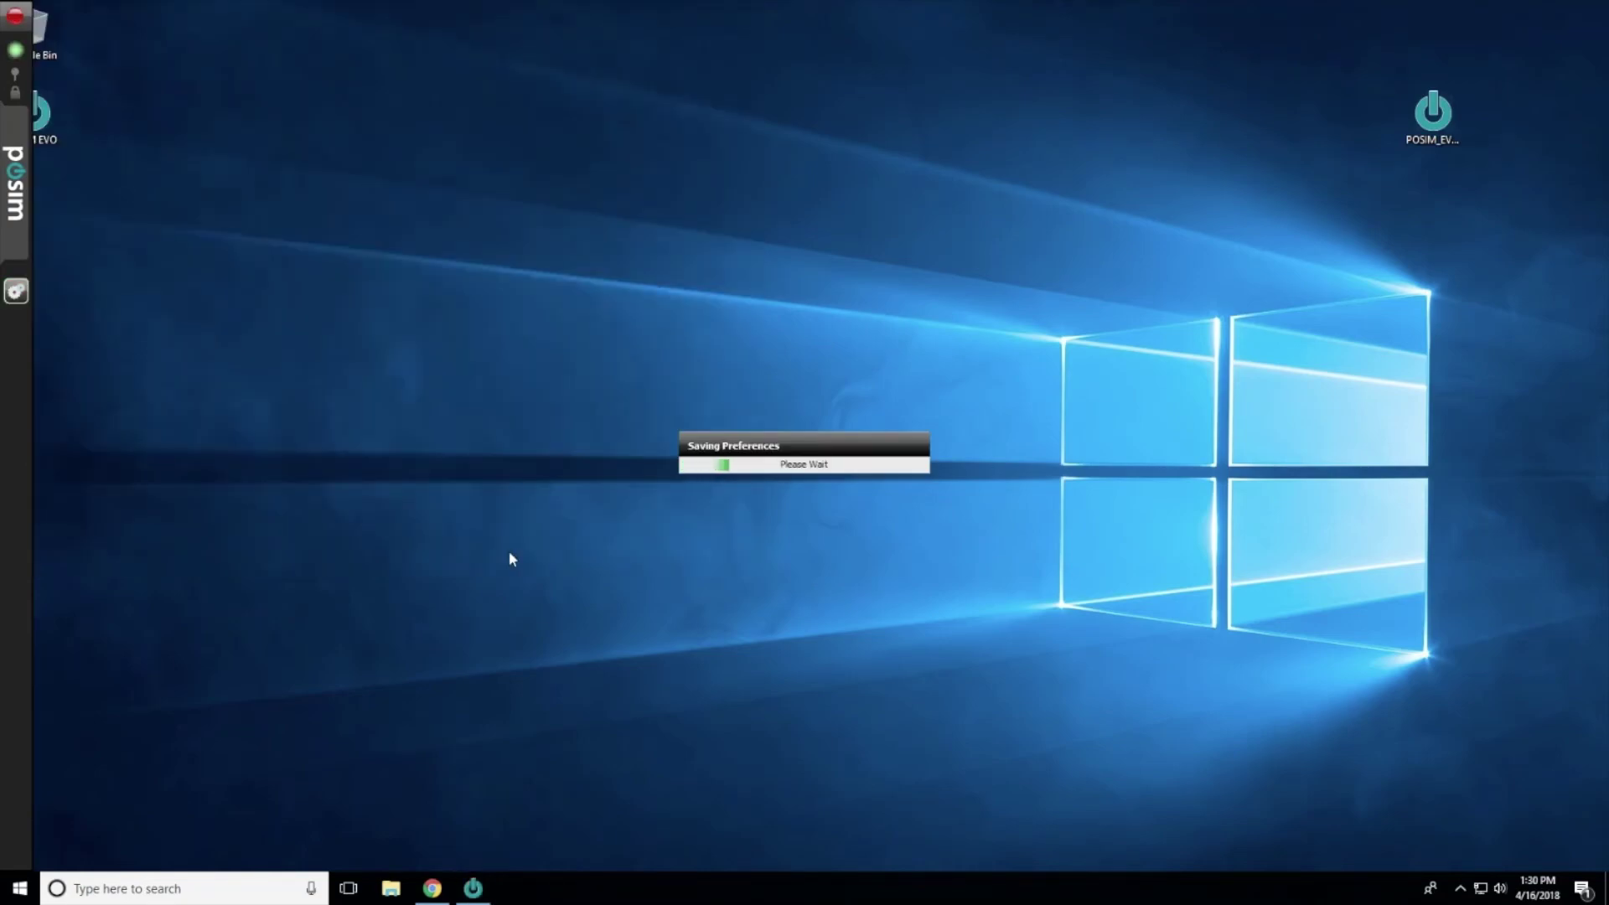